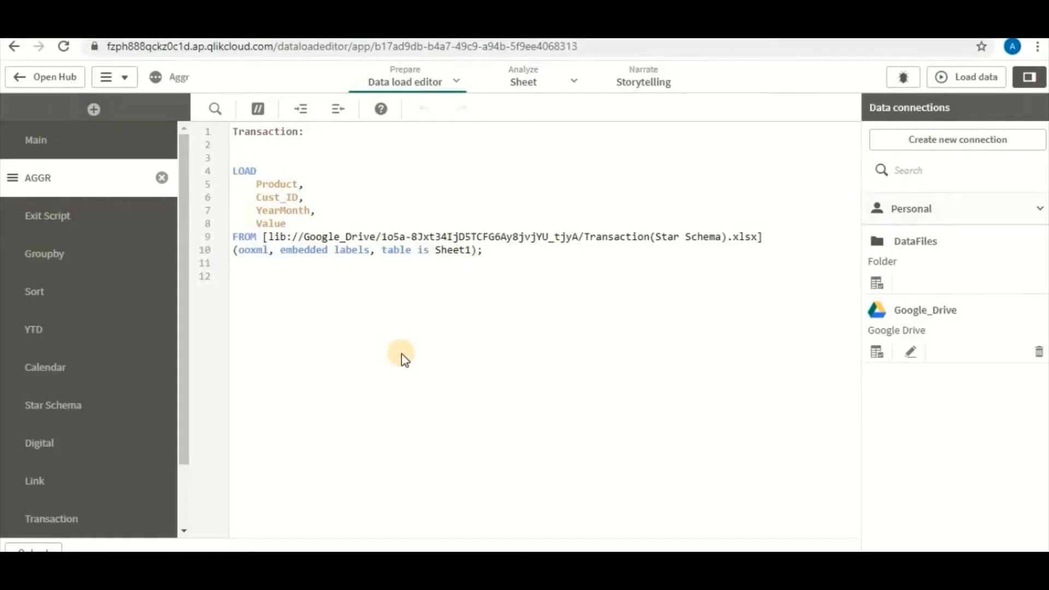
# Examine the Value and Cust_ID fields in the Transaction load script of the AGGR section
pyautogui.doubleClick(267, 223)
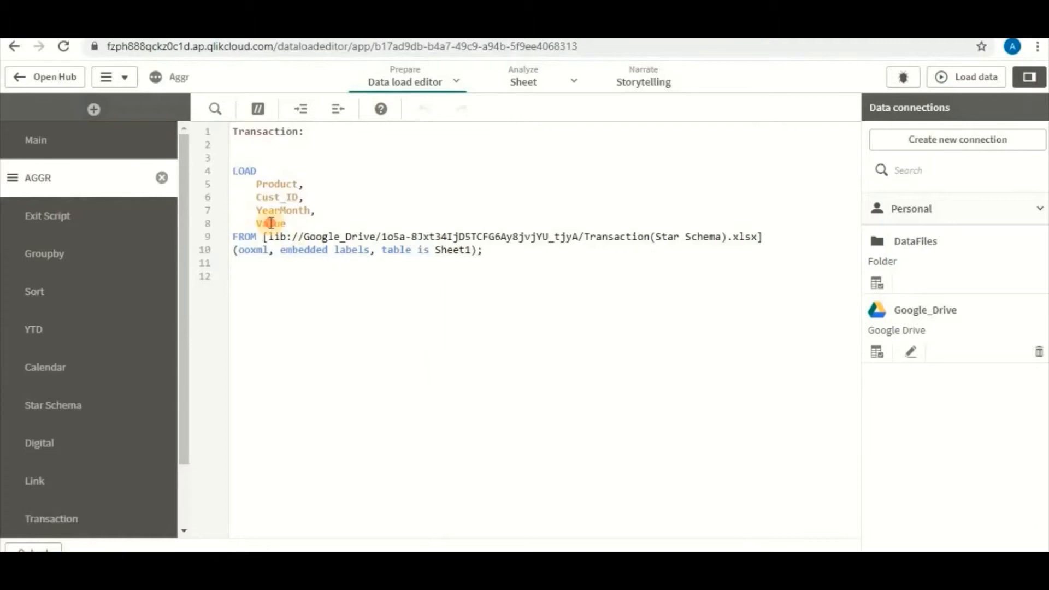
pyautogui.doubleClick(267, 198)
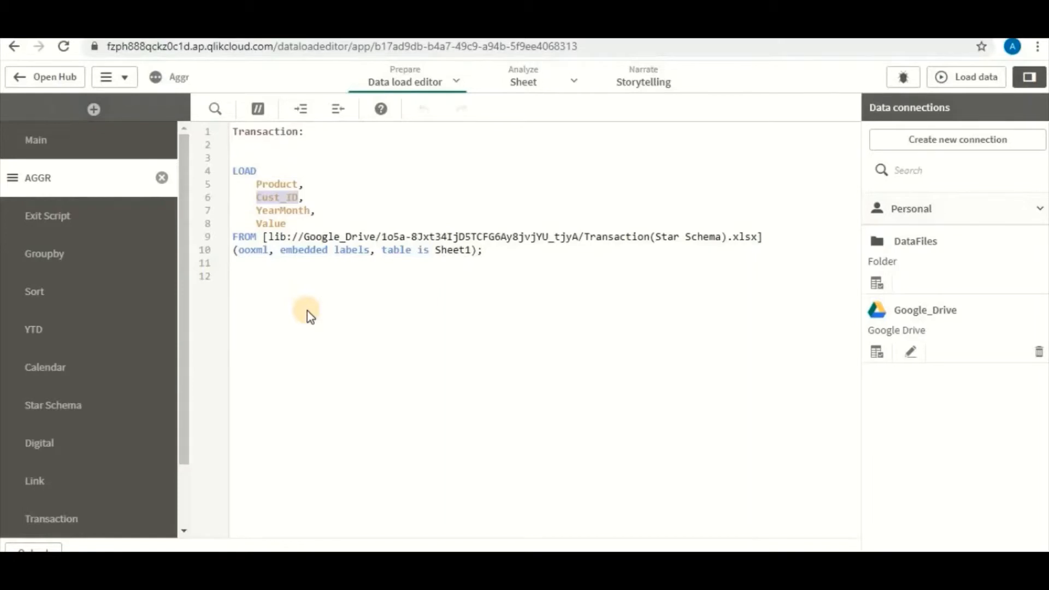
pyautogui.click(295, 275)
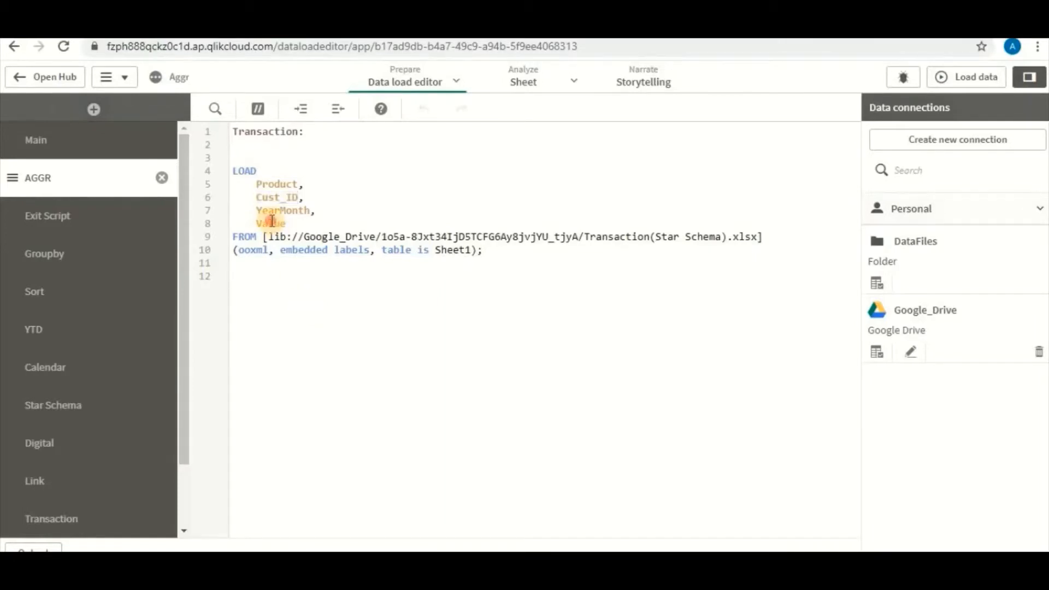
pyautogui.doubleClick(271, 224)
pyautogui.doubleClick(267, 198)
pyautogui.click(352, 314)
# Load the data with the current script and open the app's sheet for editing
pyautogui.click(978, 77)
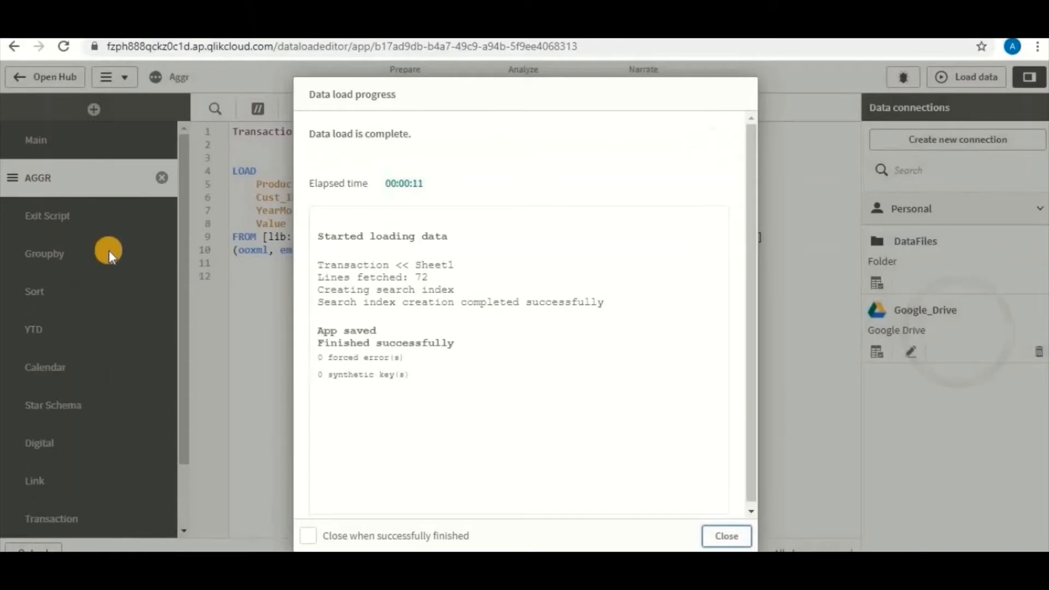
pyautogui.click(726, 536)
pyautogui.click(535, 86)
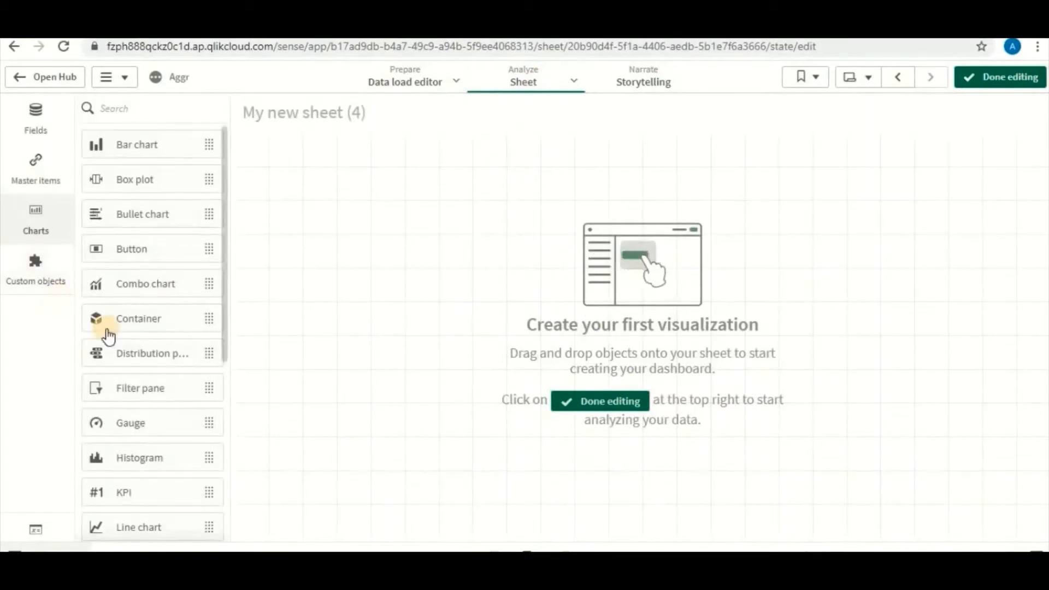
# Add a table to My new sheet (4) and widen it across most of the sheet grid
pyautogui.scroll(-6, 146, 366)
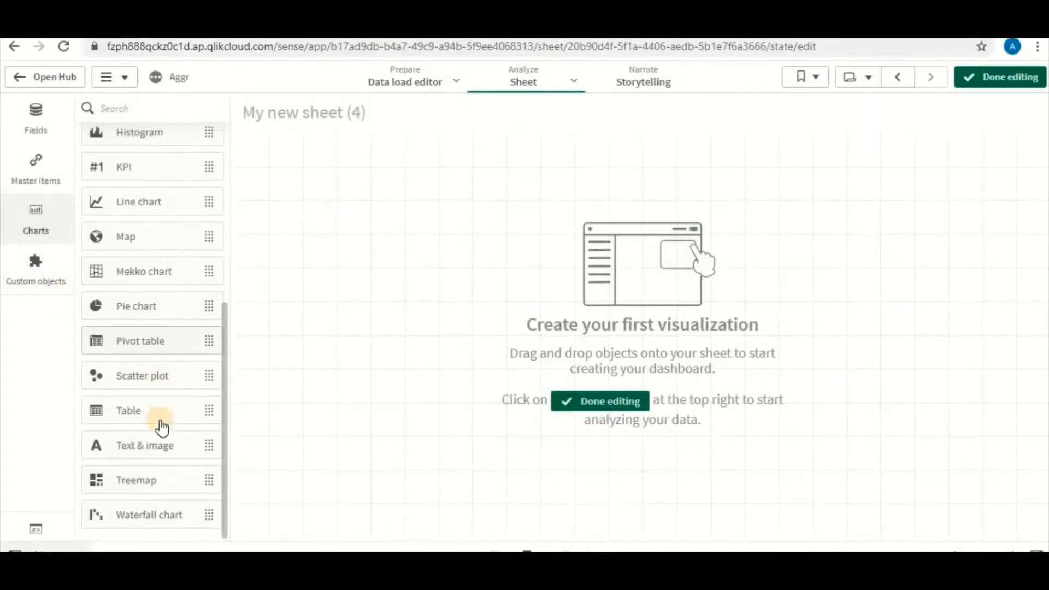
pyautogui.moveTo(454, 281); pyautogui.dragTo(447, 270)
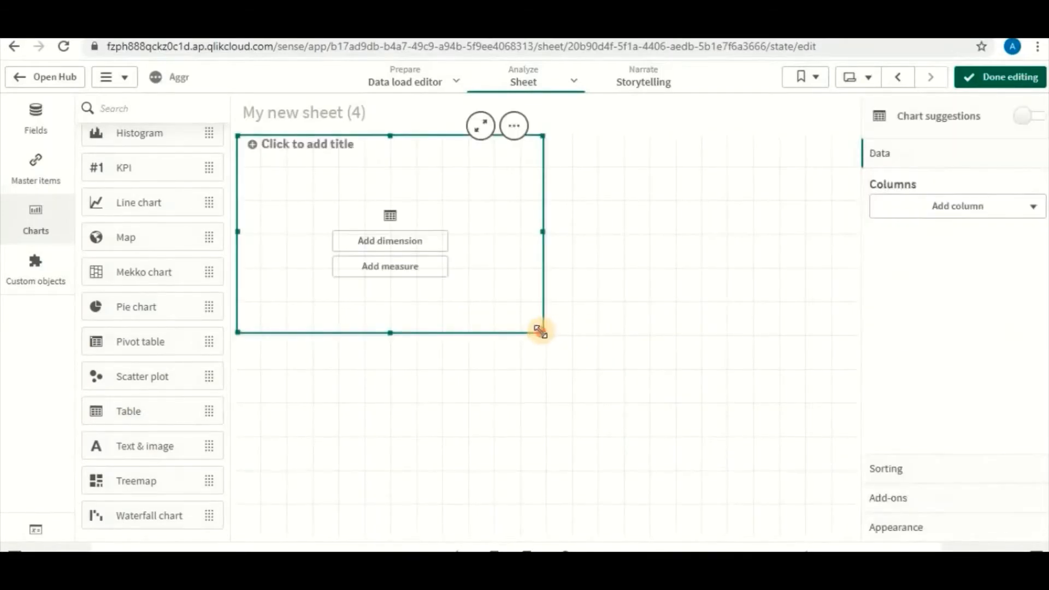
pyautogui.moveTo(541, 331); pyautogui.dragTo(802, 332)
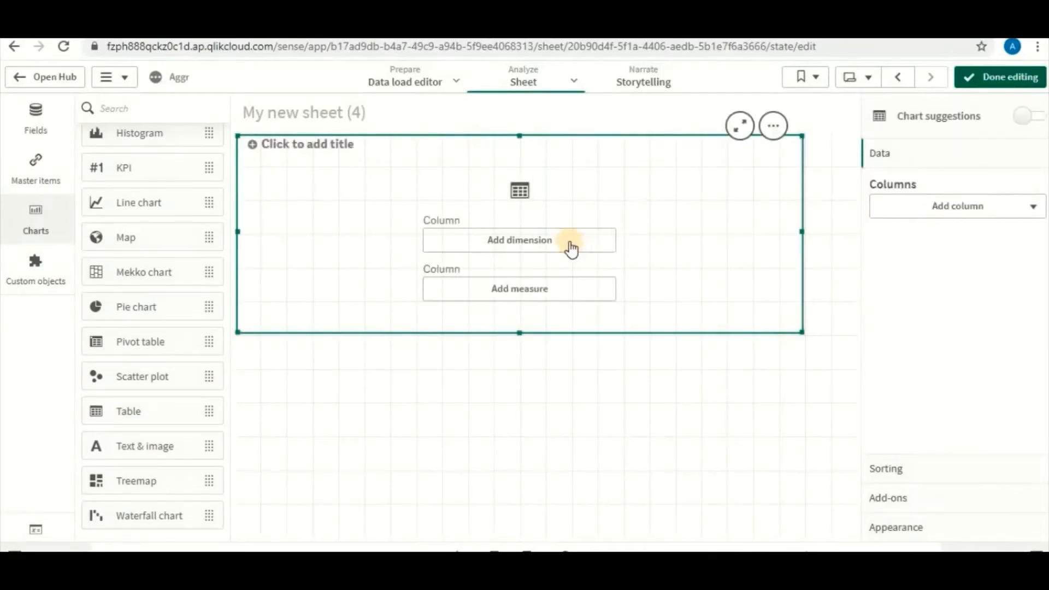
# Add YearMonth, Product and Cust_ID to the table as dimension columns
pyautogui.click(1010, 205)
pyautogui.click(972, 244)
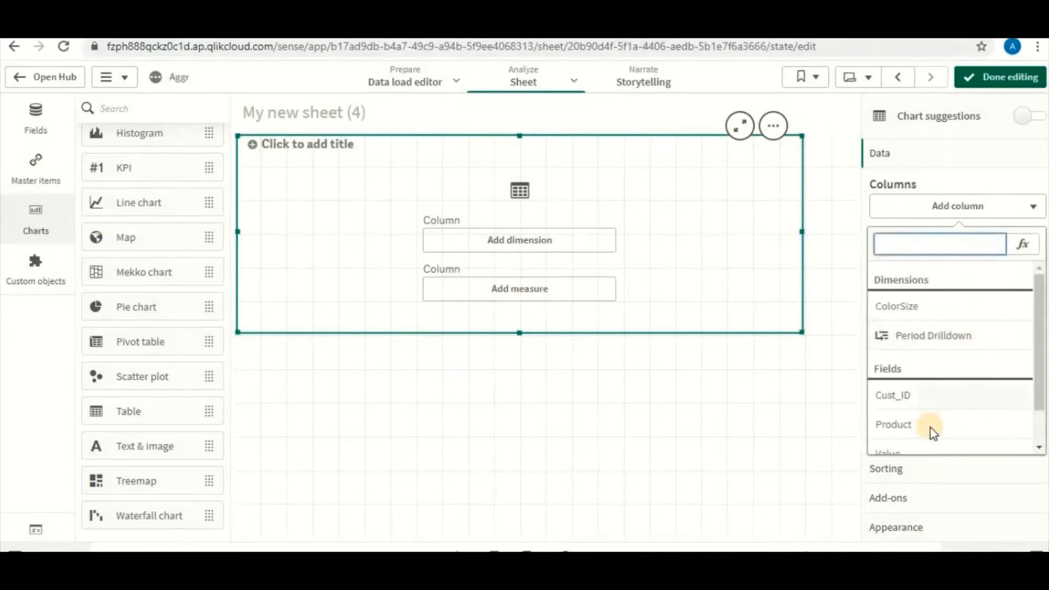
pyautogui.scroll(-1, 930, 421)
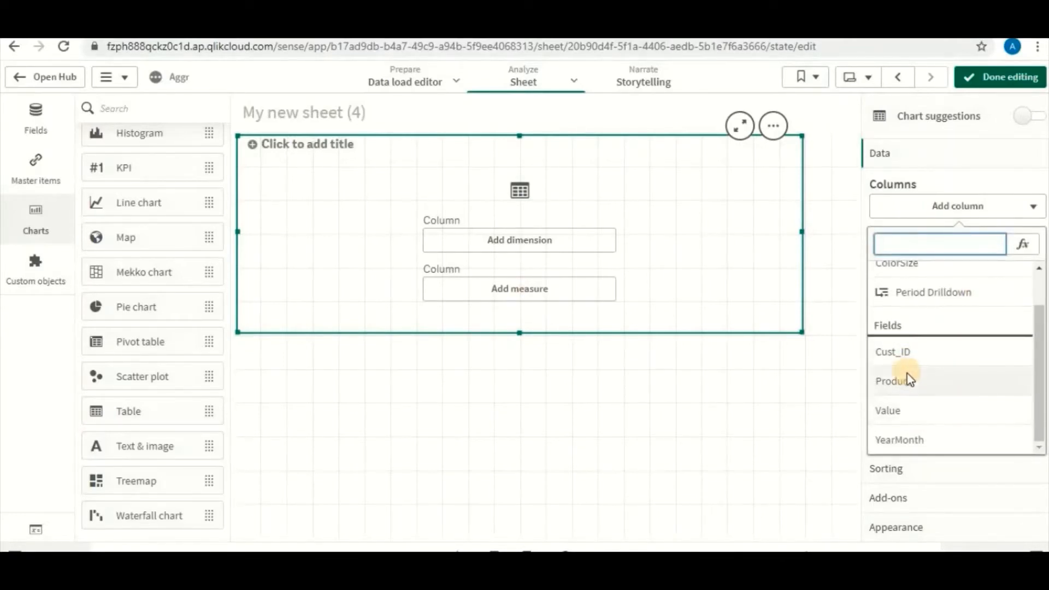
pyautogui.click(899, 439)
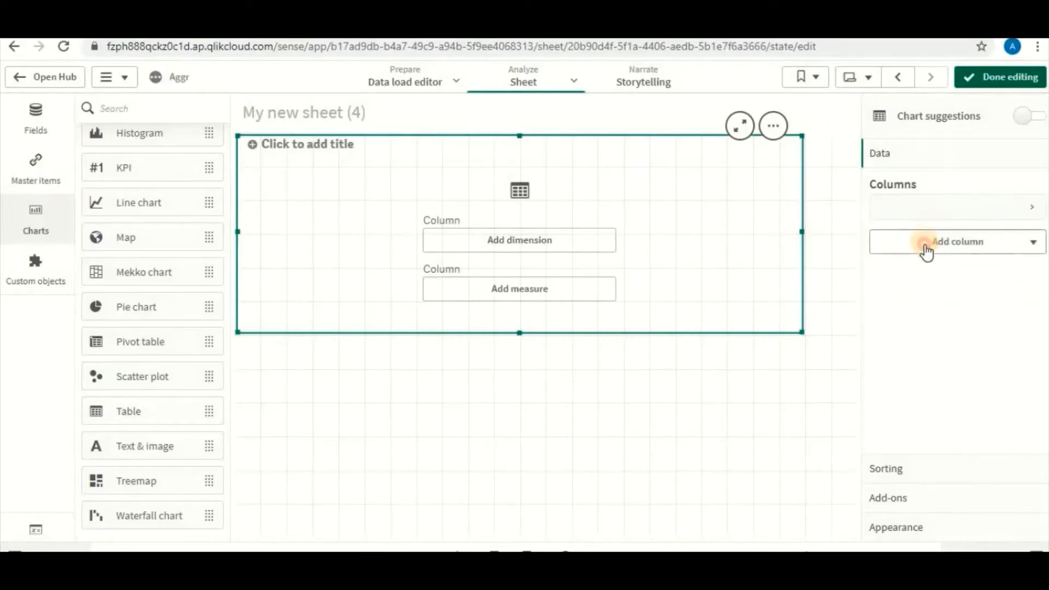
pyautogui.click(923, 244)
pyautogui.click(931, 277)
pyautogui.scroll(-2, 927, 442)
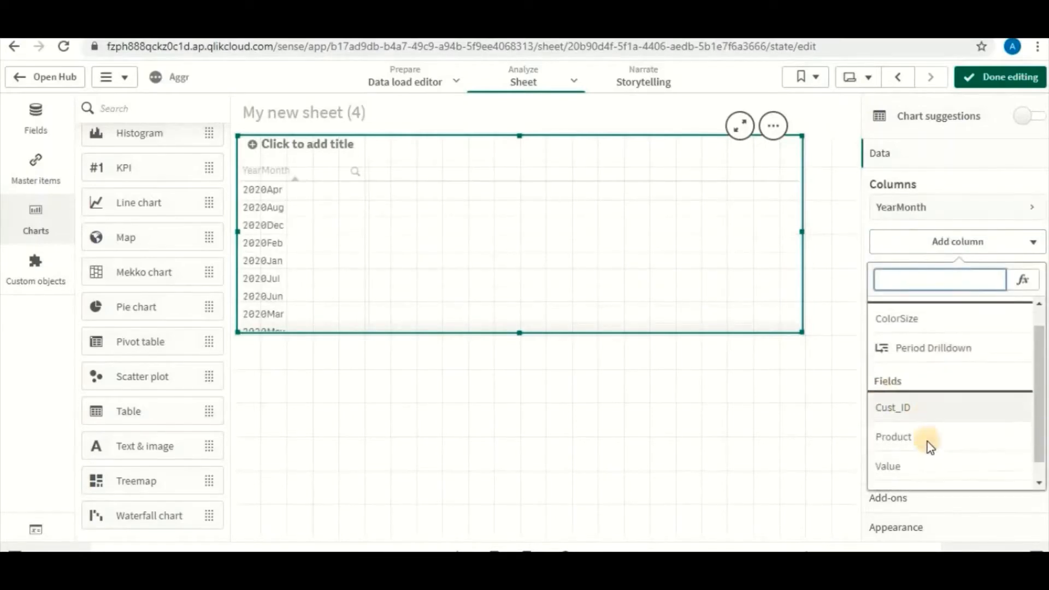
pyautogui.click(893, 416)
pyautogui.click(903, 279)
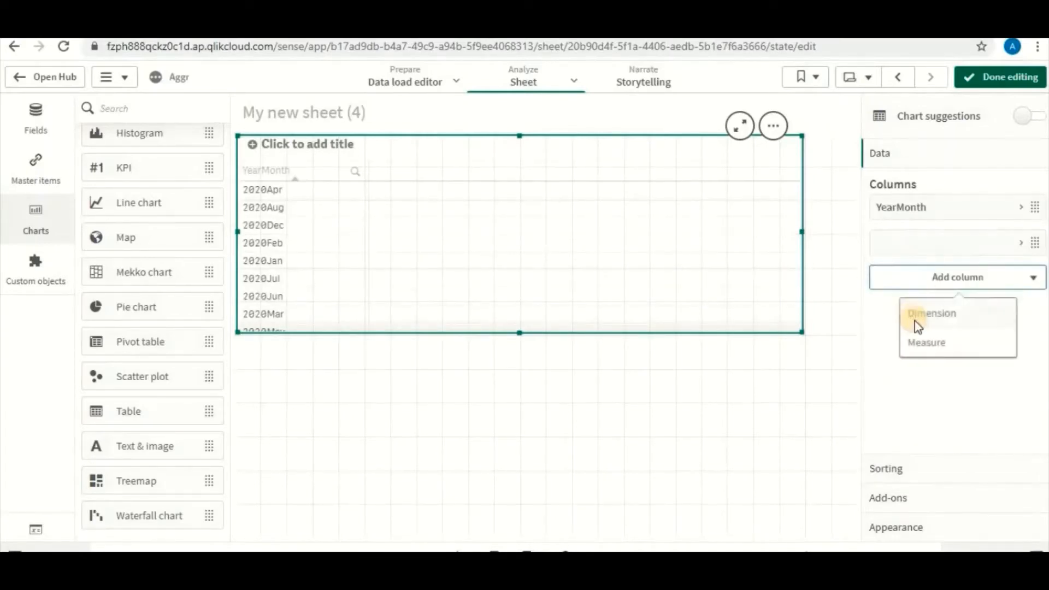
pyautogui.click(928, 316)
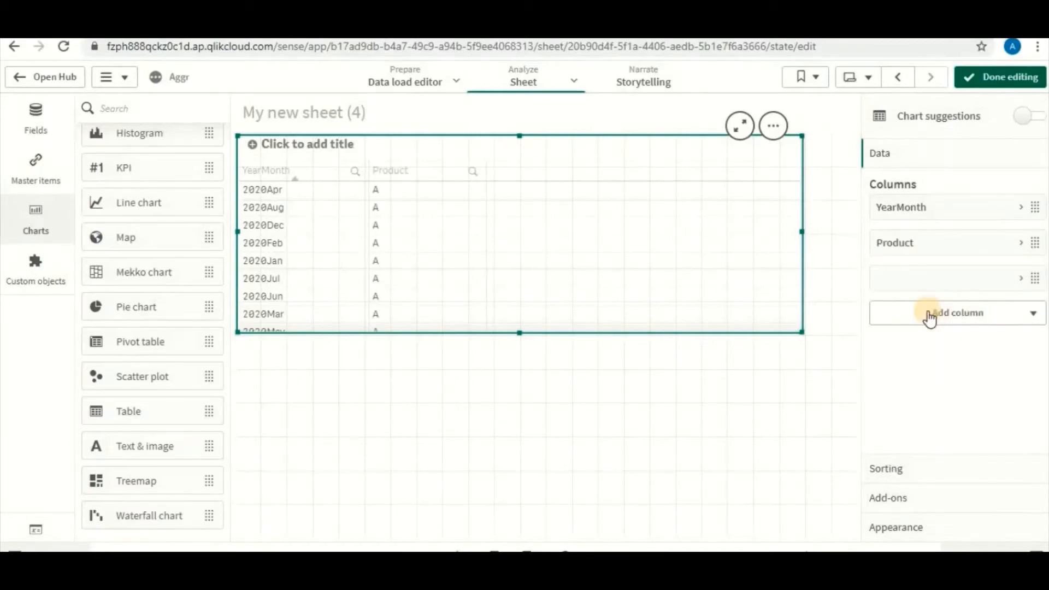
# Add a measure column with the expression avg(Value) to the table and finish editing the sheet
pyautogui.click(929, 316)
pyautogui.click(943, 376)
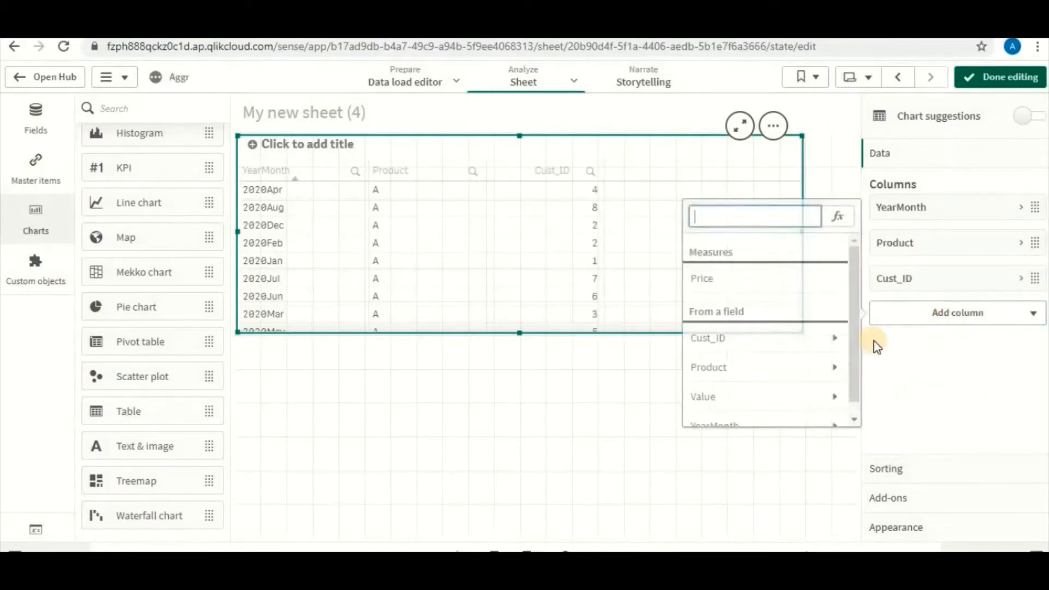
pyautogui.write('avg(Value')
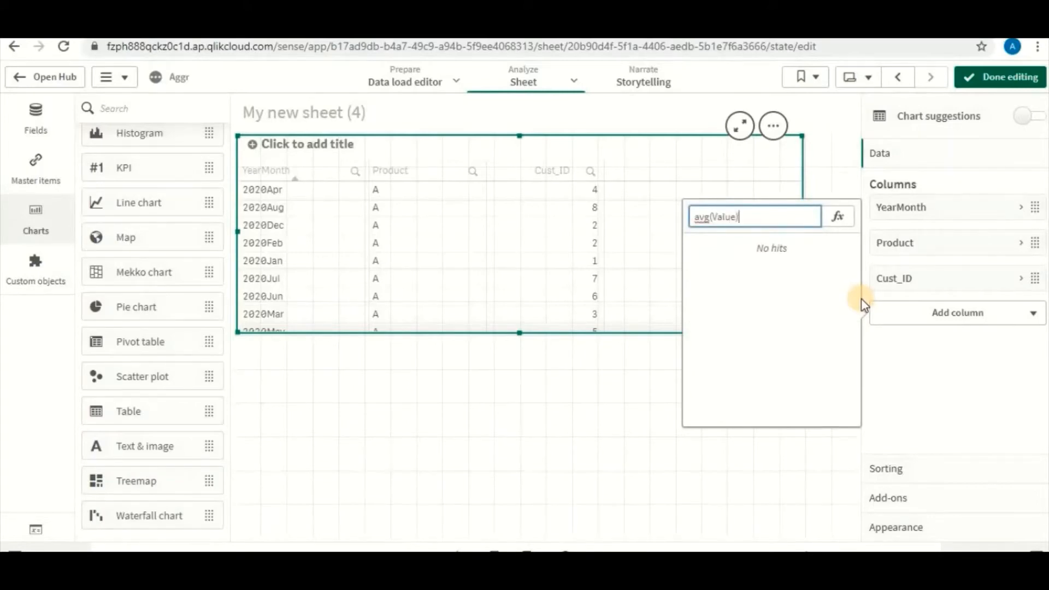
pyautogui.press('Return')
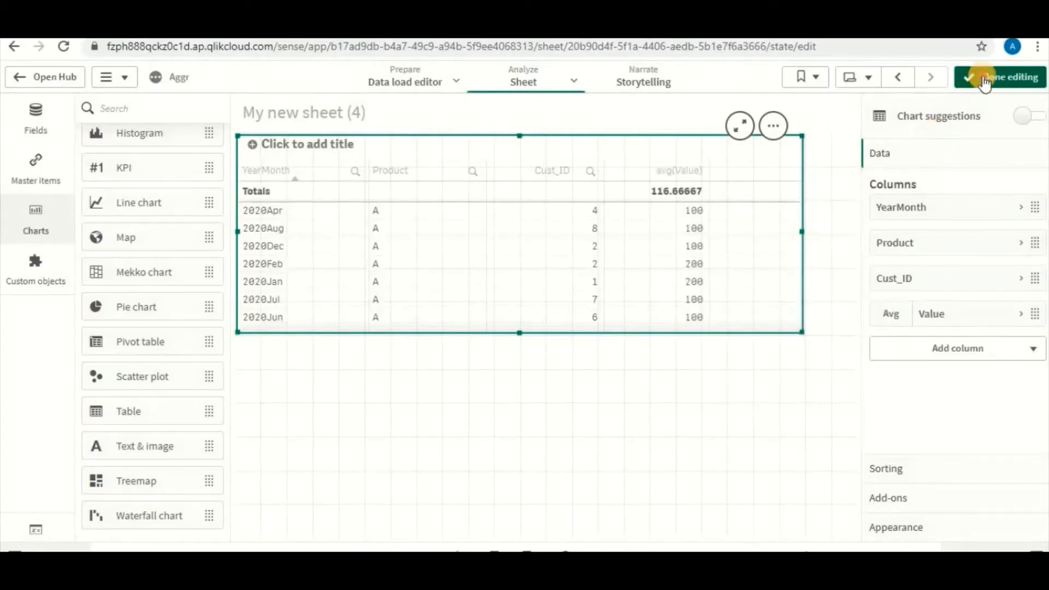
pyautogui.click(981, 79)
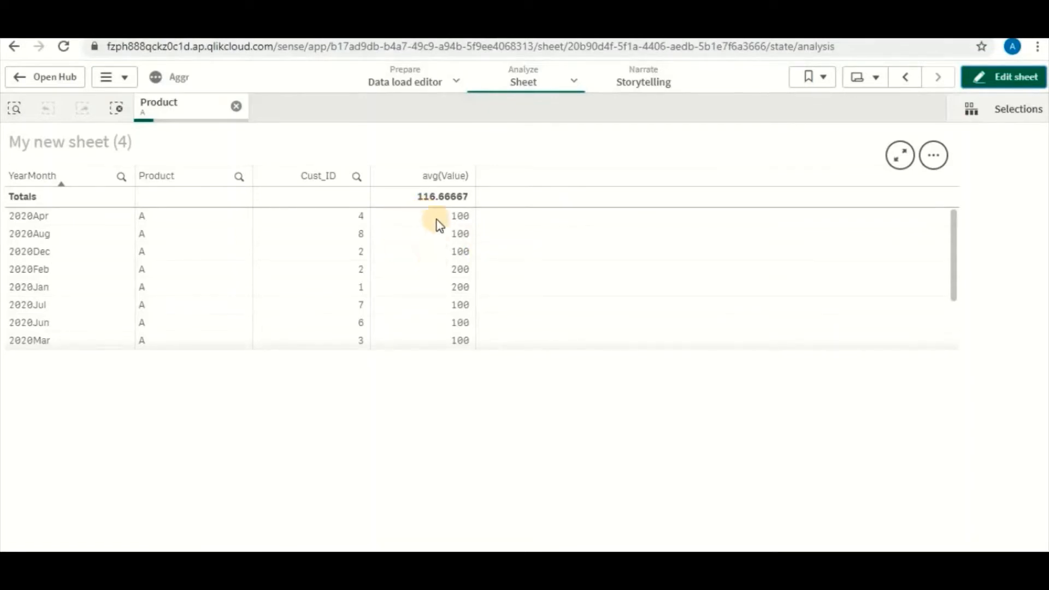
# Review the avg(Value) and Cust_ID rows of the table for product A across all YearMonth entries
pyautogui.scroll(-2, 440, 284)
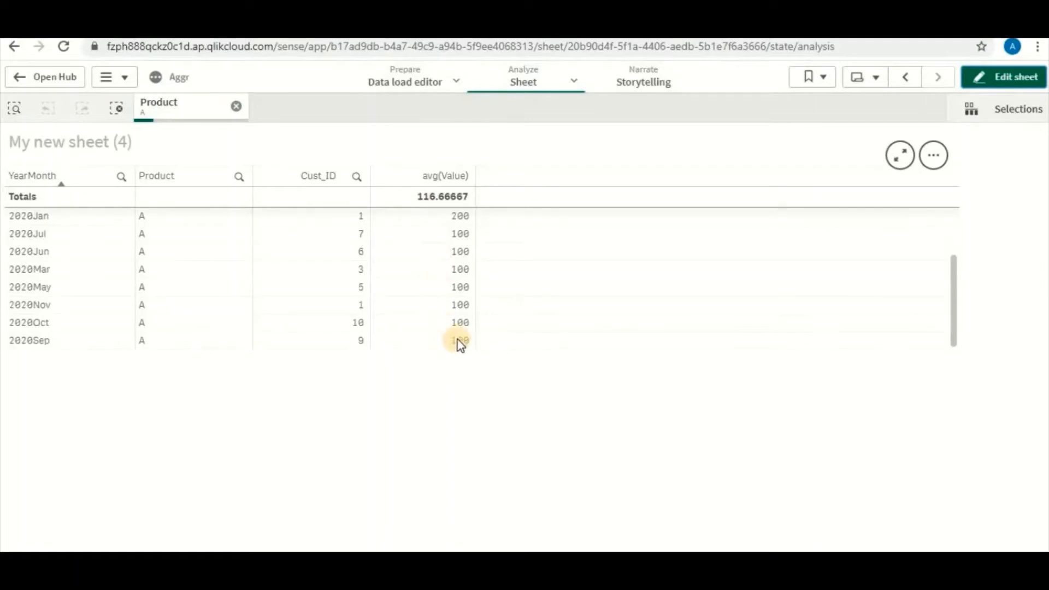
pyautogui.scroll(2, 324, 250)
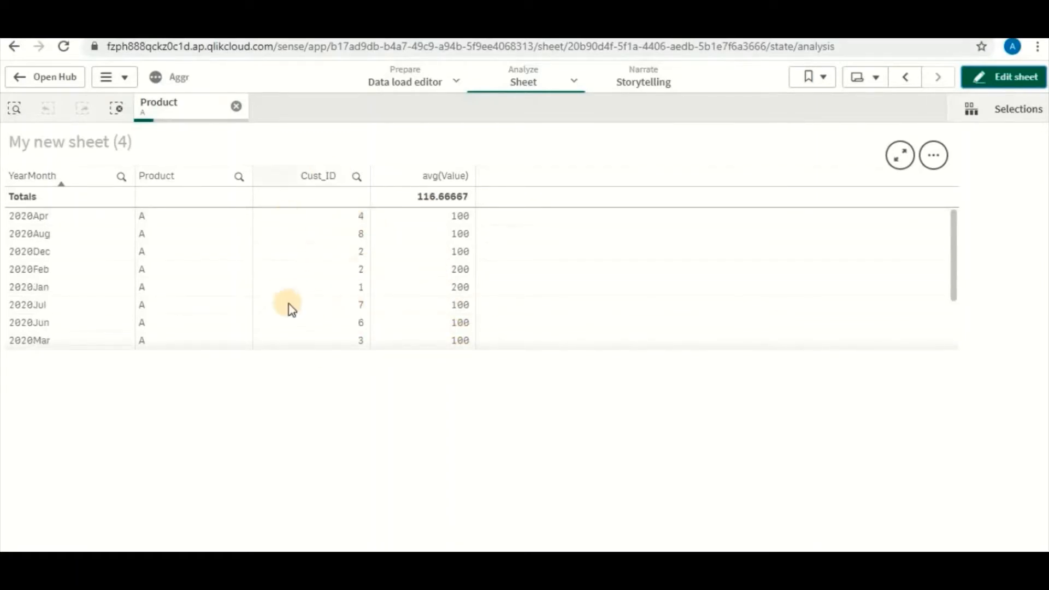
pyautogui.scroll(-2, 326, 242)
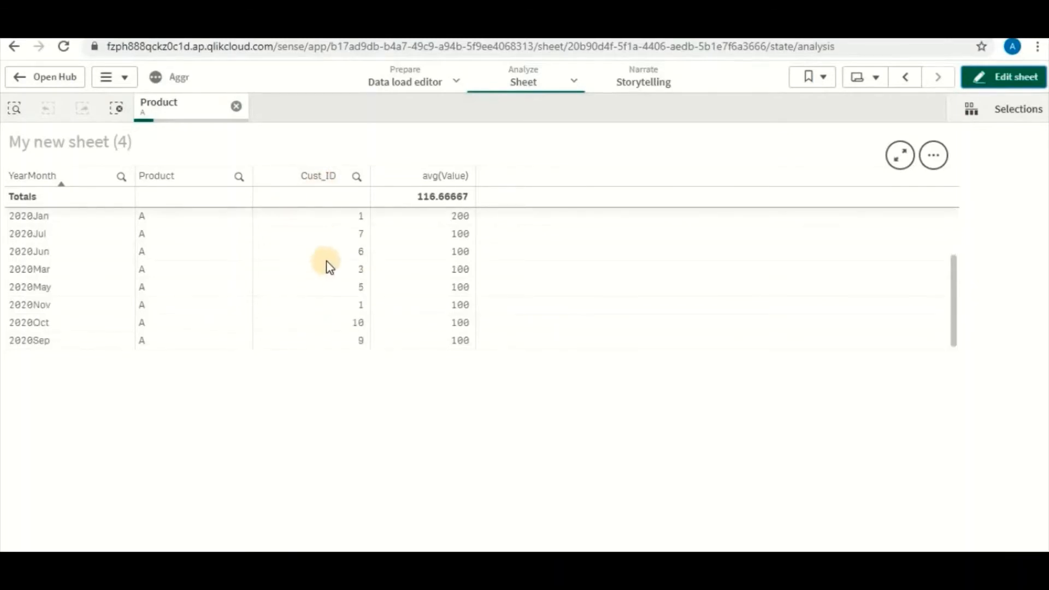
# Switch to the Excel workbook and examine the average formula in F2 and the Value entries in D2:D13
pyautogui.hotkey('alt', 'Tab')
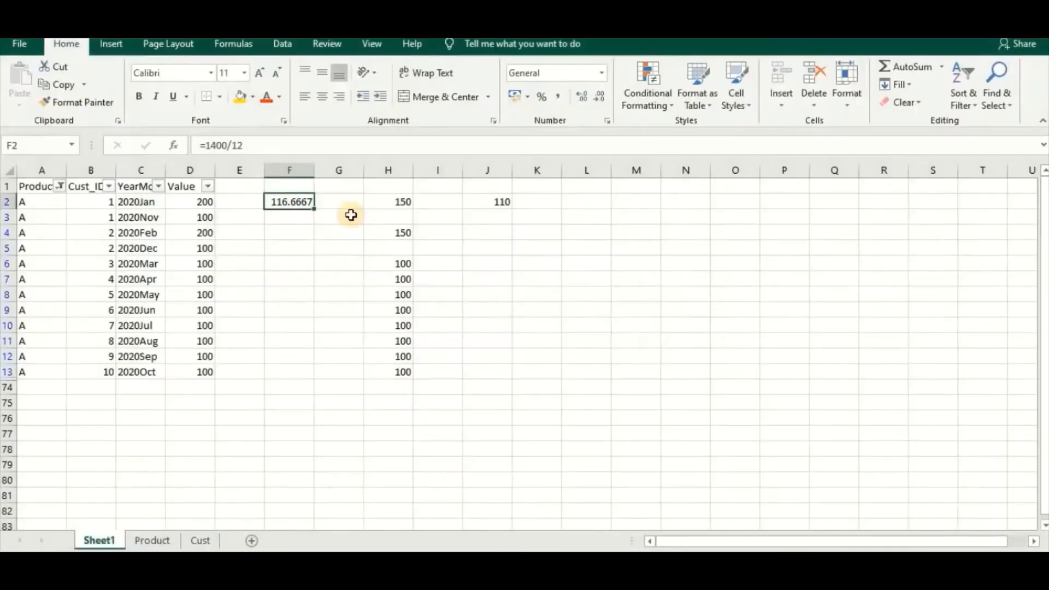
pyautogui.click(341, 218)
pyautogui.click(298, 203)
pyautogui.click(77, 102)
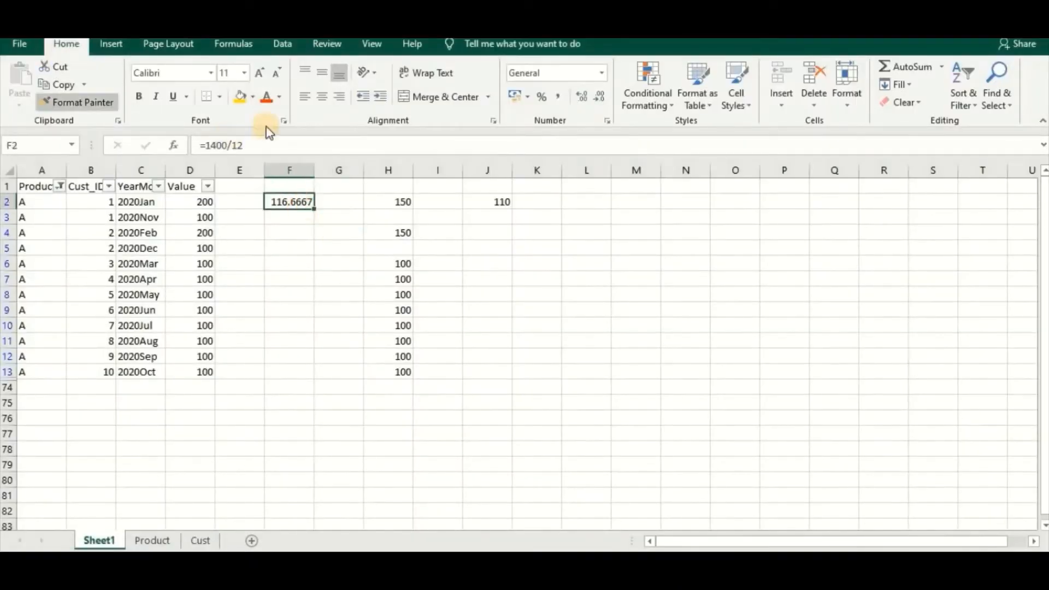
pyautogui.click(205, 205)
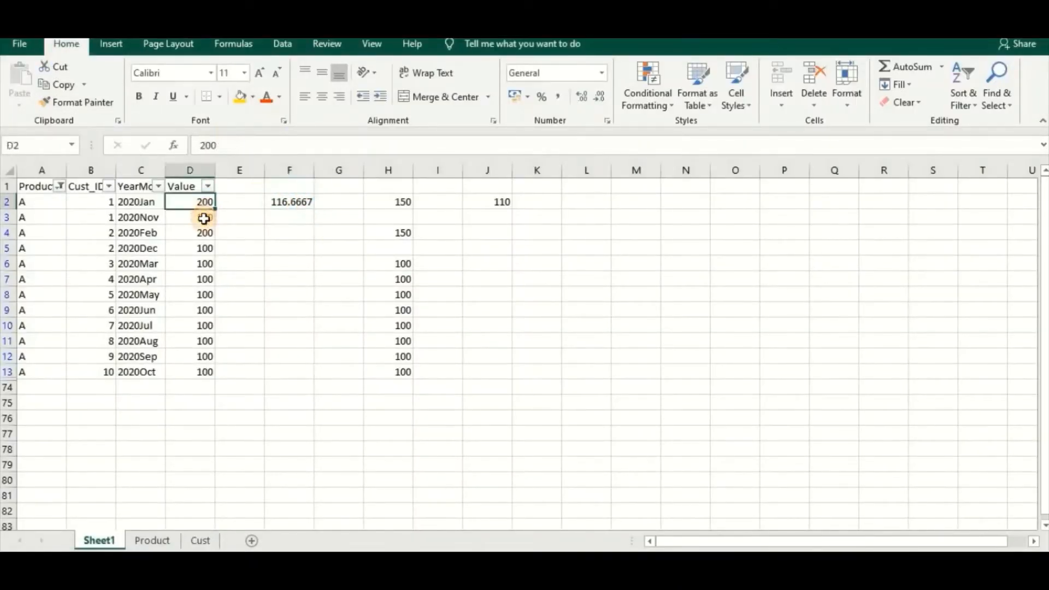
pyautogui.moveTo(204, 219); pyautogui.dragTo(202, 370)
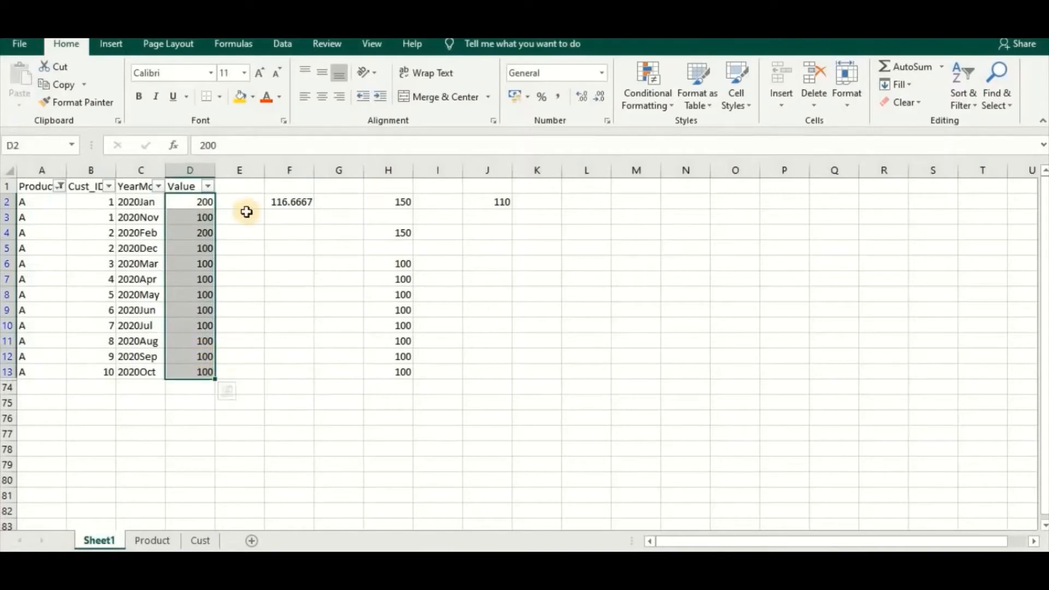
# Total the Value column in cell E2 with the formula =SUM(D2:D13)
pyautogui.click(245, 200)
pyautogui.write('=sum(')
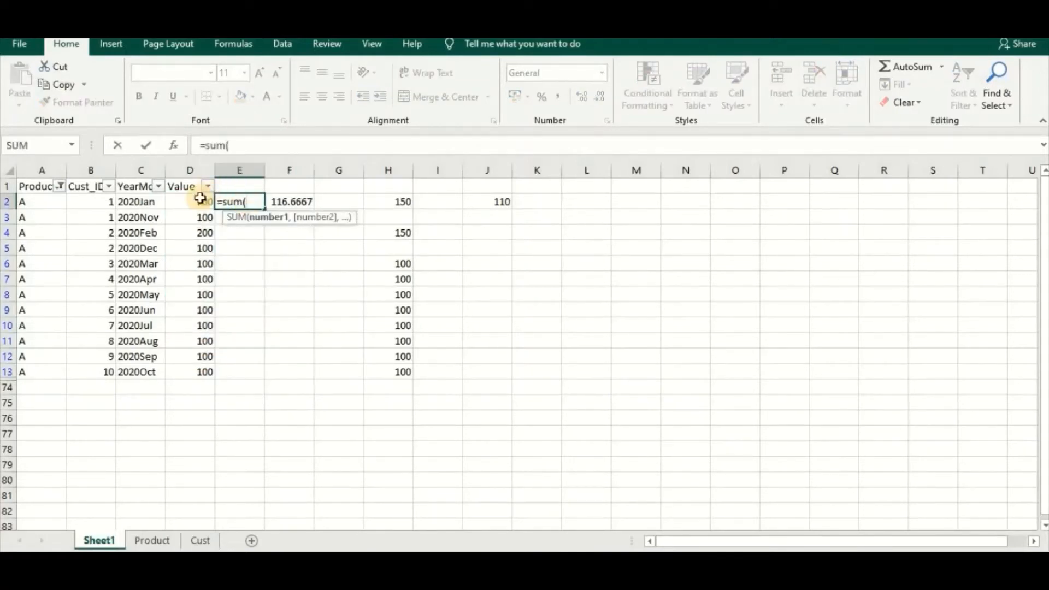
pyautogui.moveTo(197, 202); pyautogui.dragTo(206, 370)
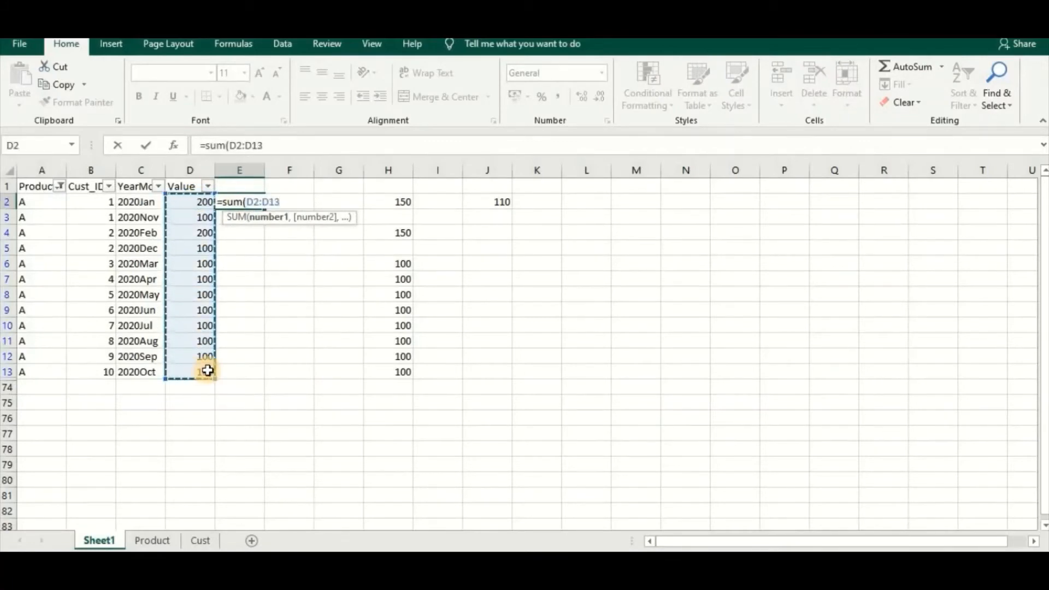
pyautogui.write(')')
pyautogui.press('Return')
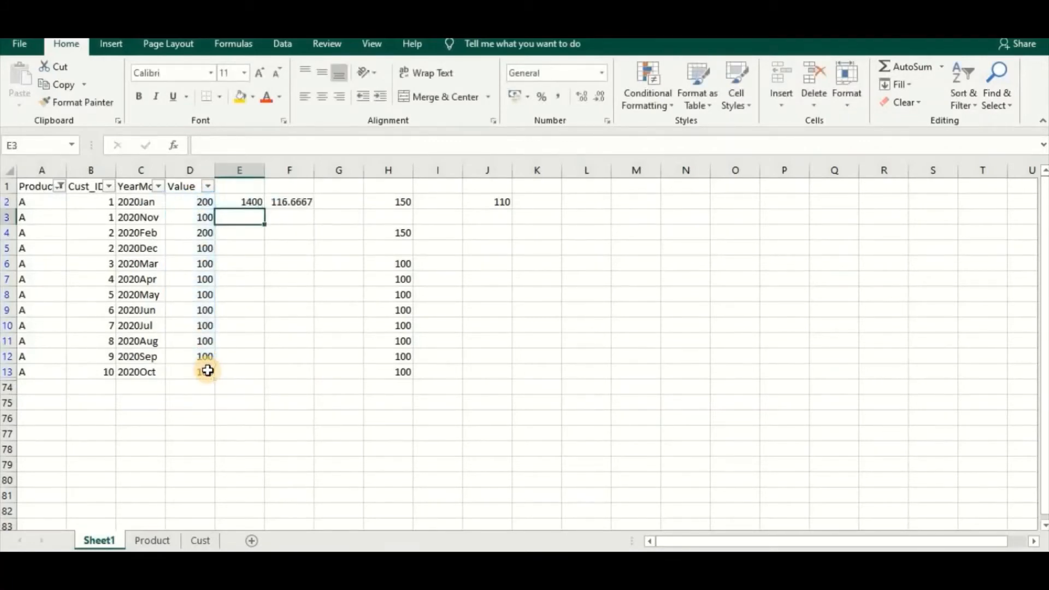
pyautogui.click(249, 202)
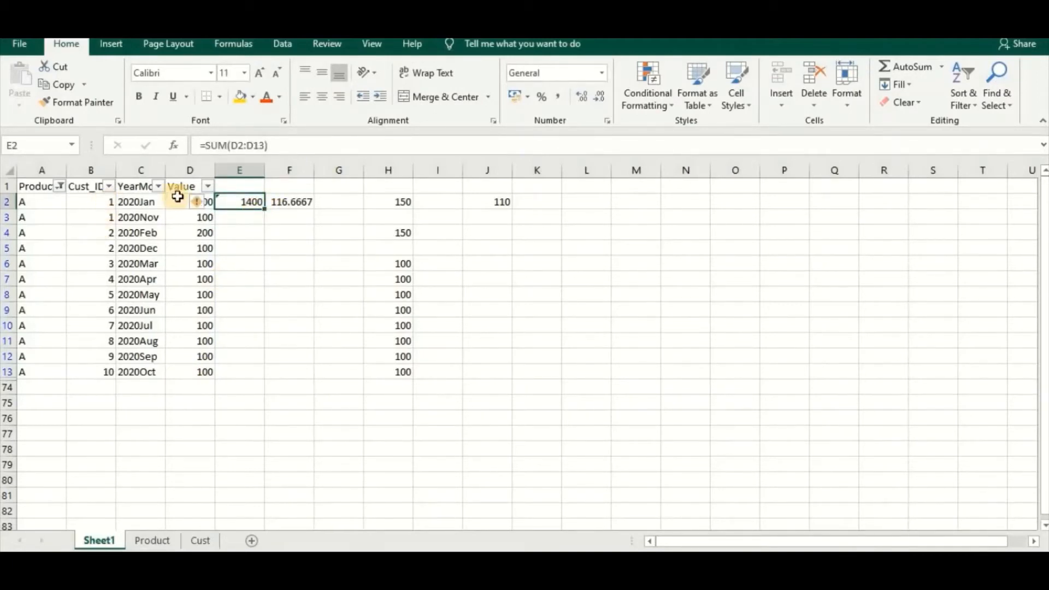
# Examine the Cust_ID entries in B2:B13 and the average formula in F2, and switch back to the Qlik Sense sheet
pyautogui.moveTo(86, 203); pyautogui.dragTo(101, 254)
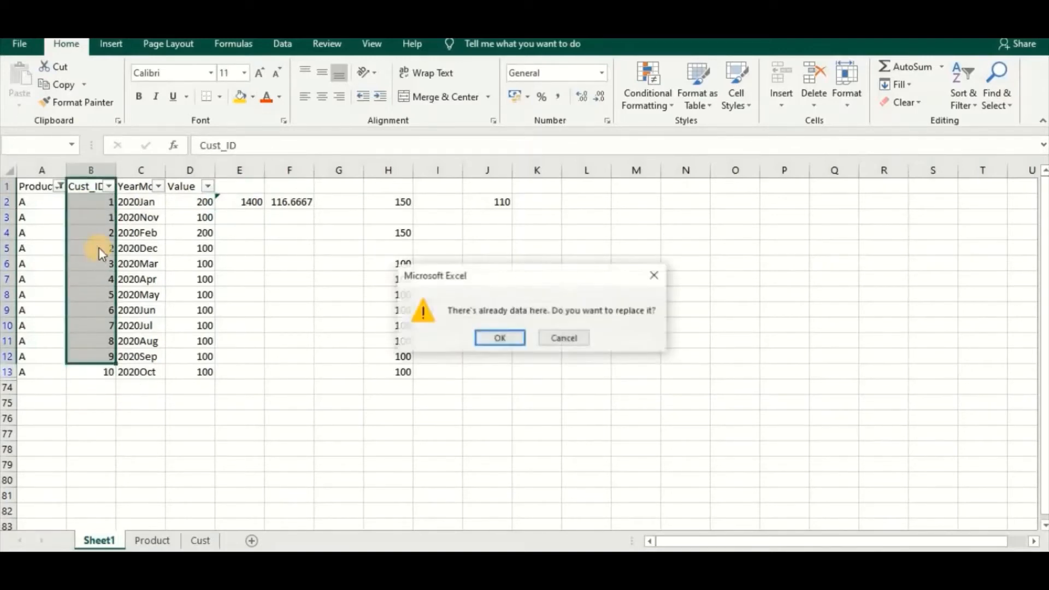
pyautogui.click(547, 341)
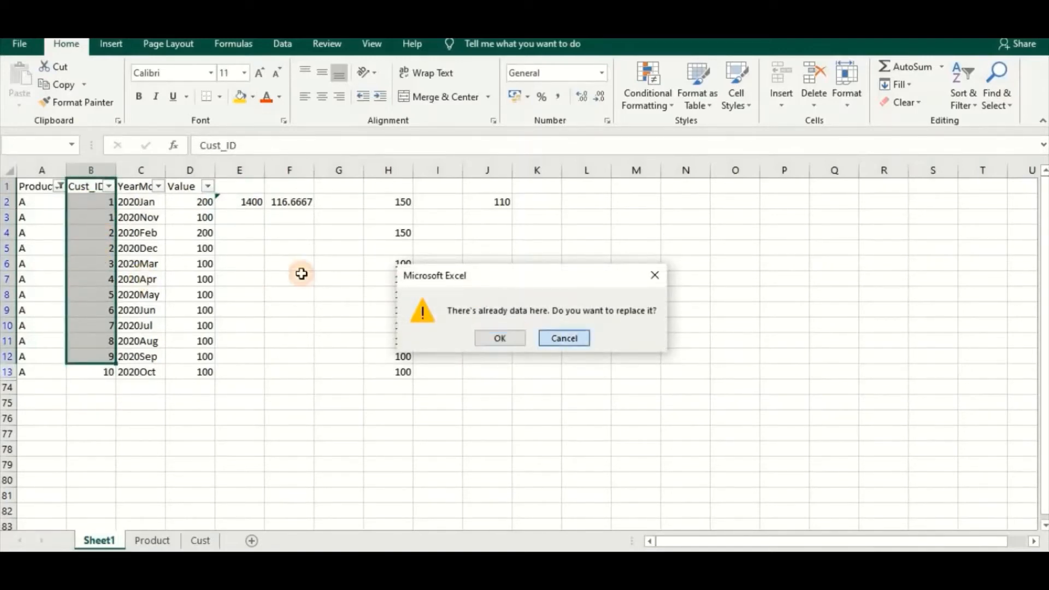
pyautogui.click(300, 274)
pyautogui.moveTo(103, 202); pyautogui.dragTo(110, 375)
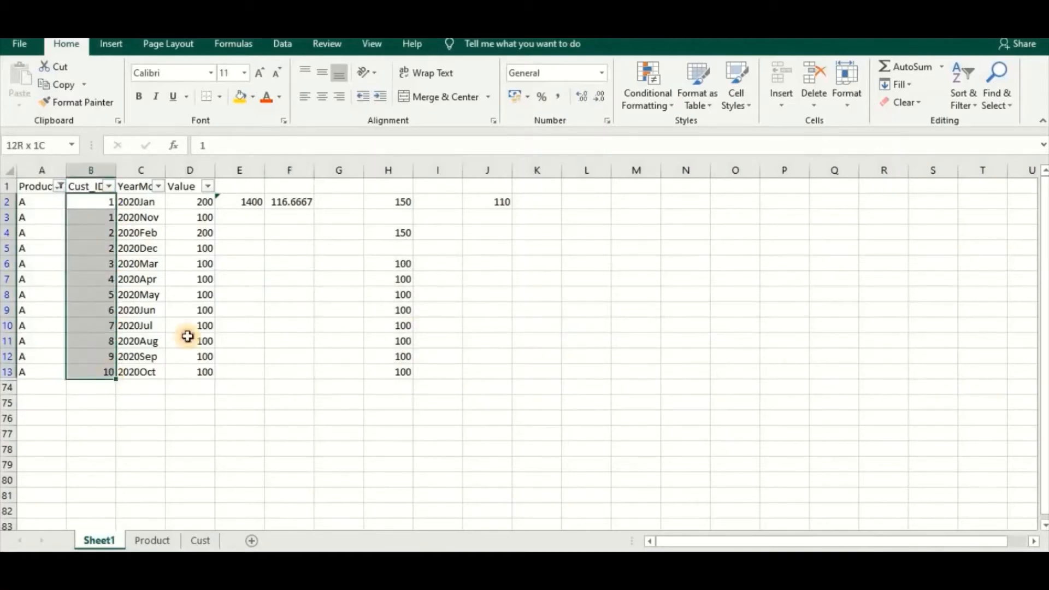
pyautogui.click(278, 201)
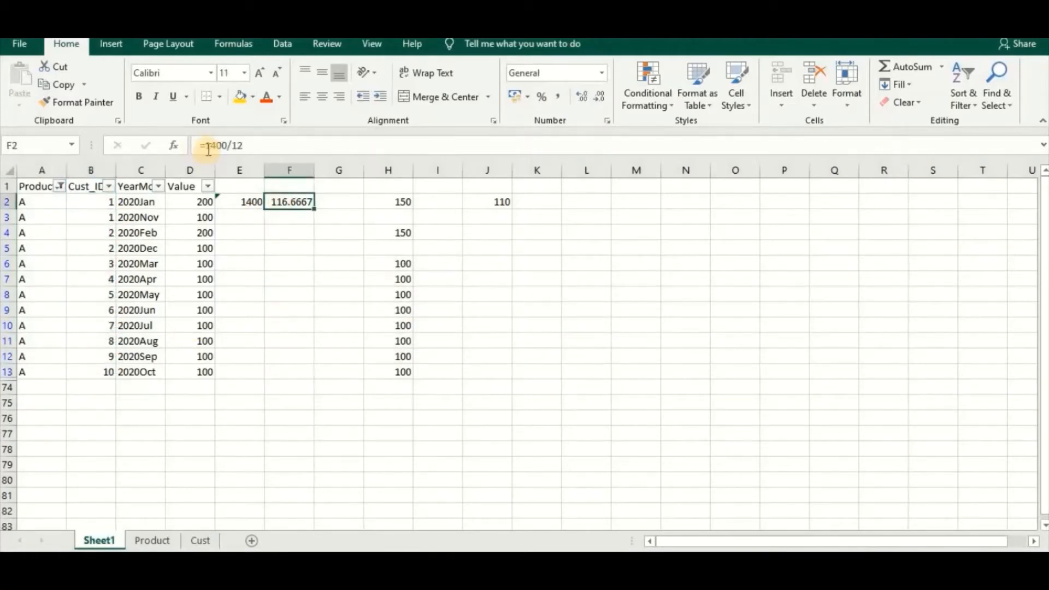
pyautogui.click(281, 216)
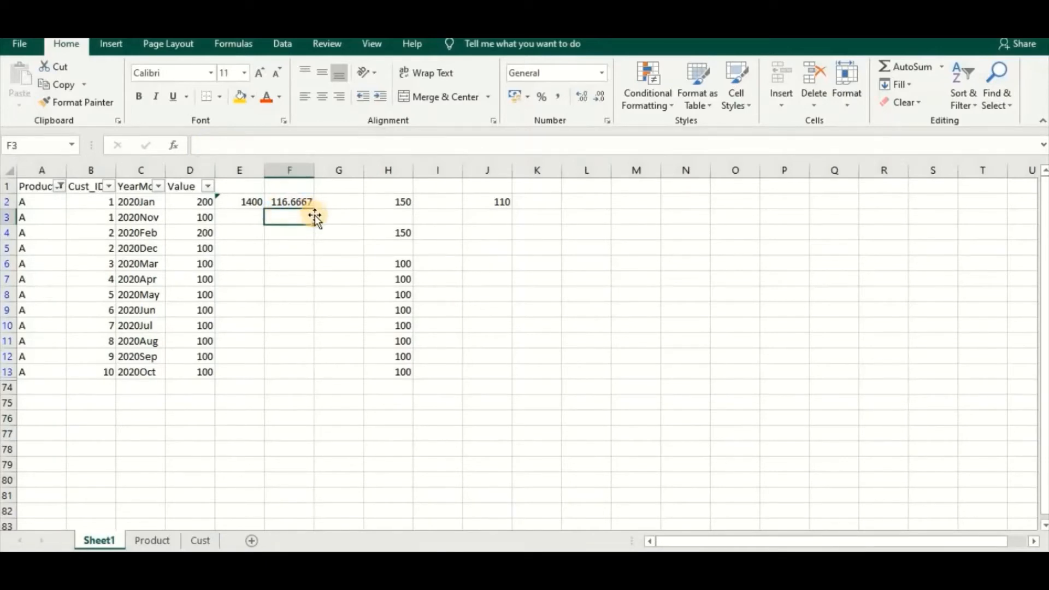
pyautogui.hotkey('alt', 'Tab')
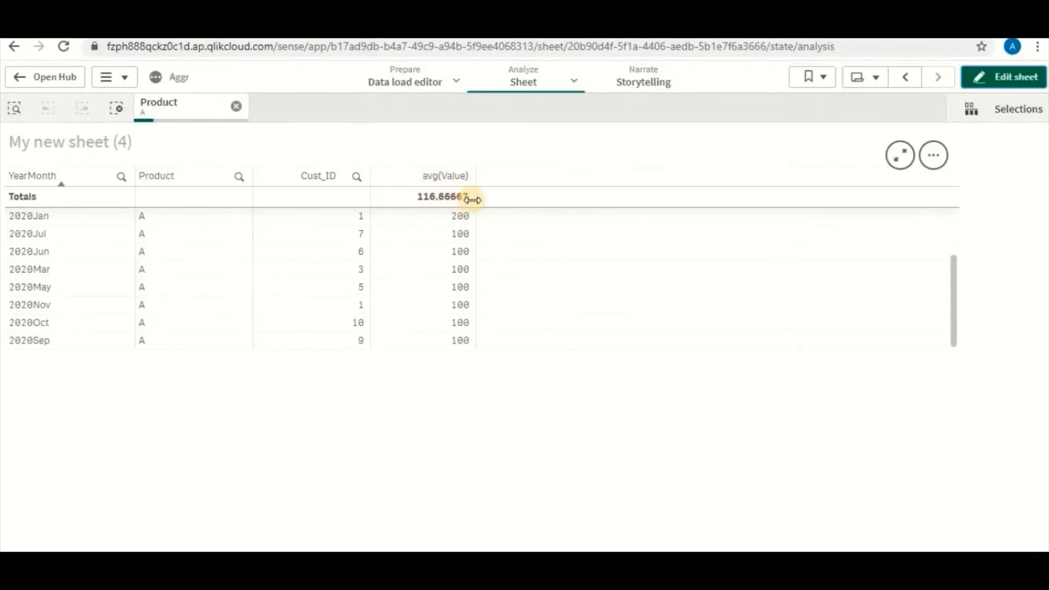
# Switch to the Excel workbook and examine the per-customer averages in column H alongside the overall average formula in F2
pyautogui.hotkey('alt', 'Tab')
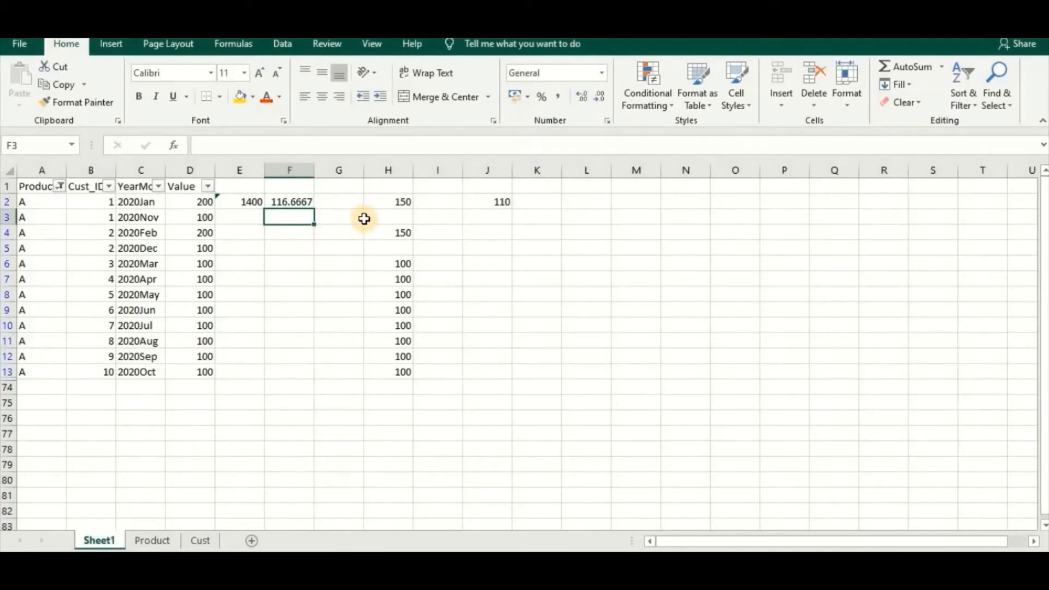
pyautogui.click(406, 204)
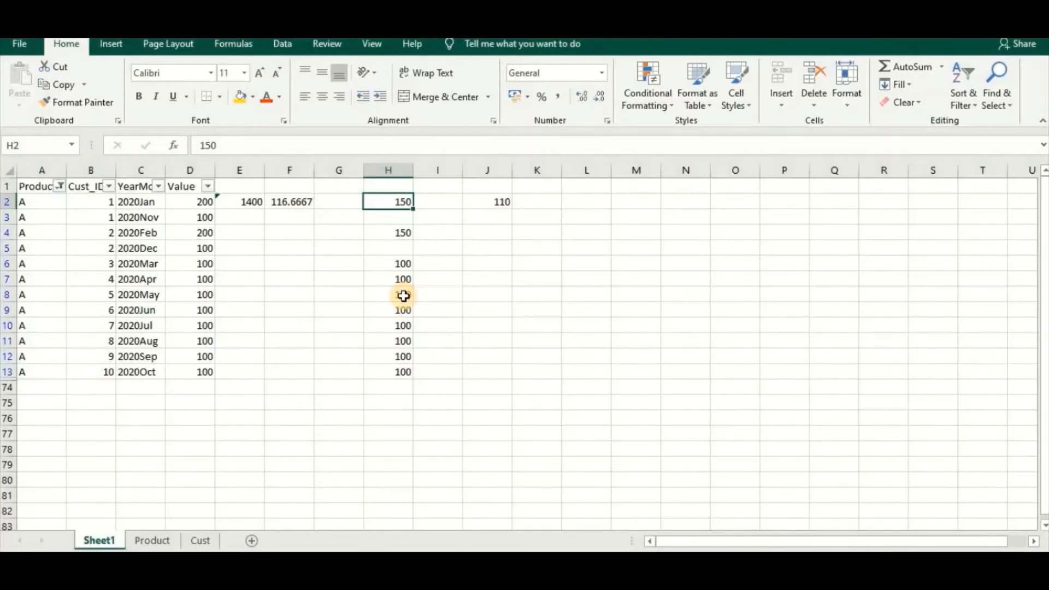
pyautogui.click(470, 260)
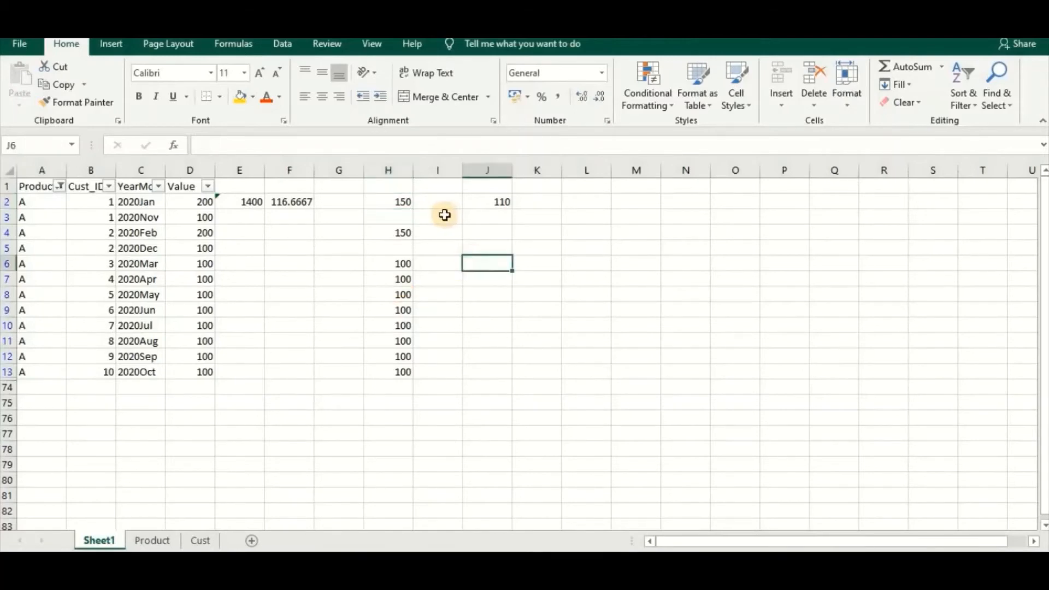
pyautogui.click(444, 213)
pyautogui.click(397, 215)
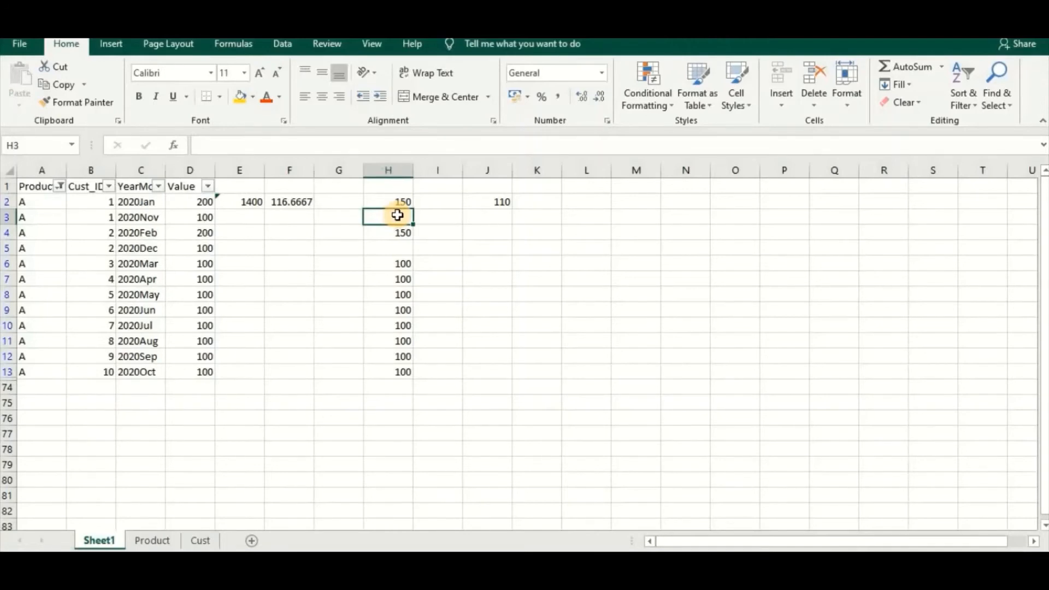
pyautogui.click(474, 229)
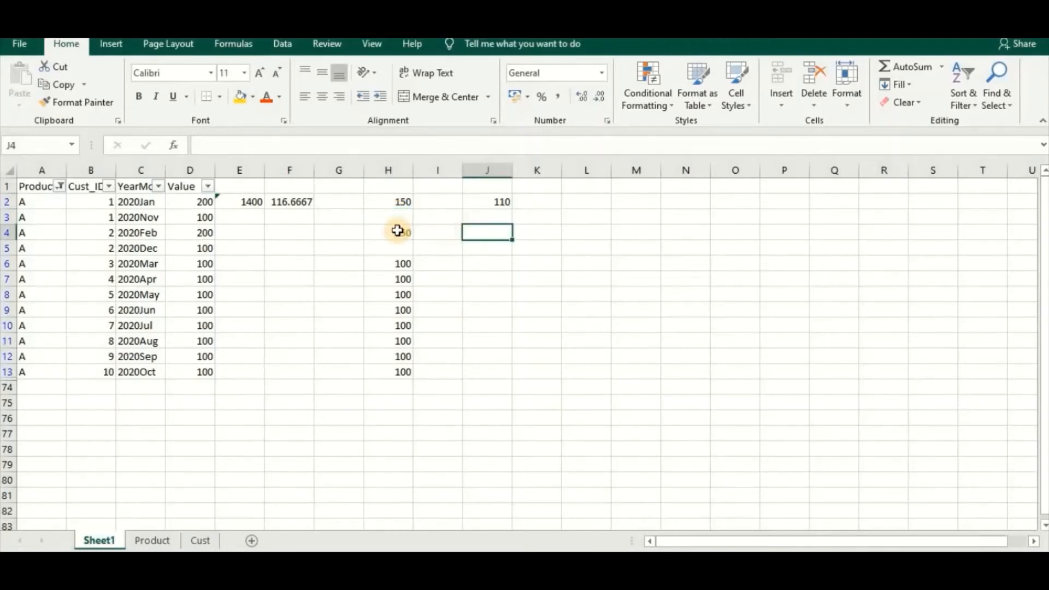
pyautogui.click(288, 202)
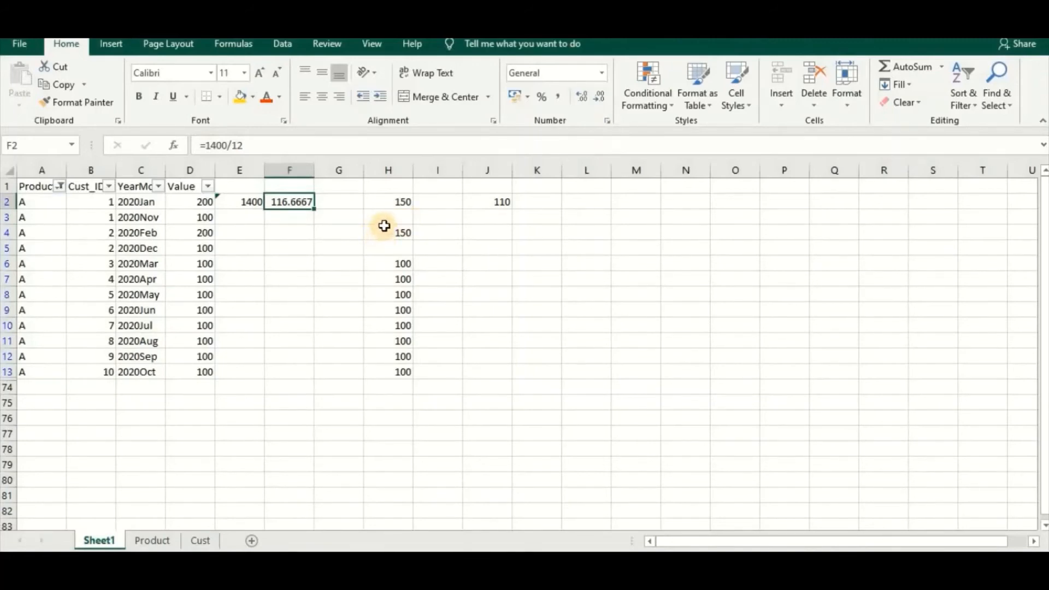
pyautogui.click(390, 203)
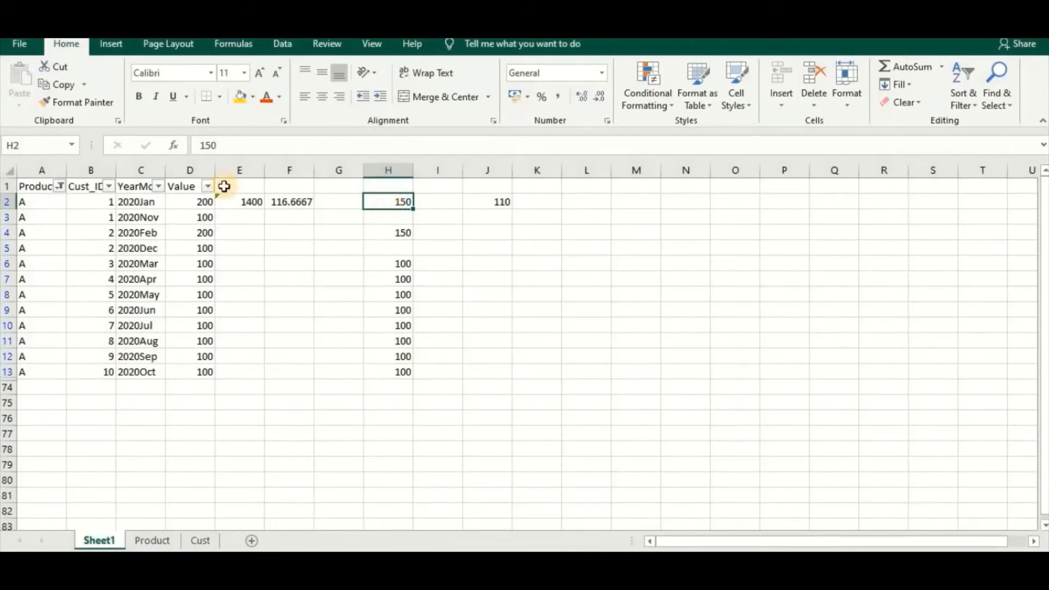
pyautogui.click(393, 214)
pyautogui.click(390, 204)
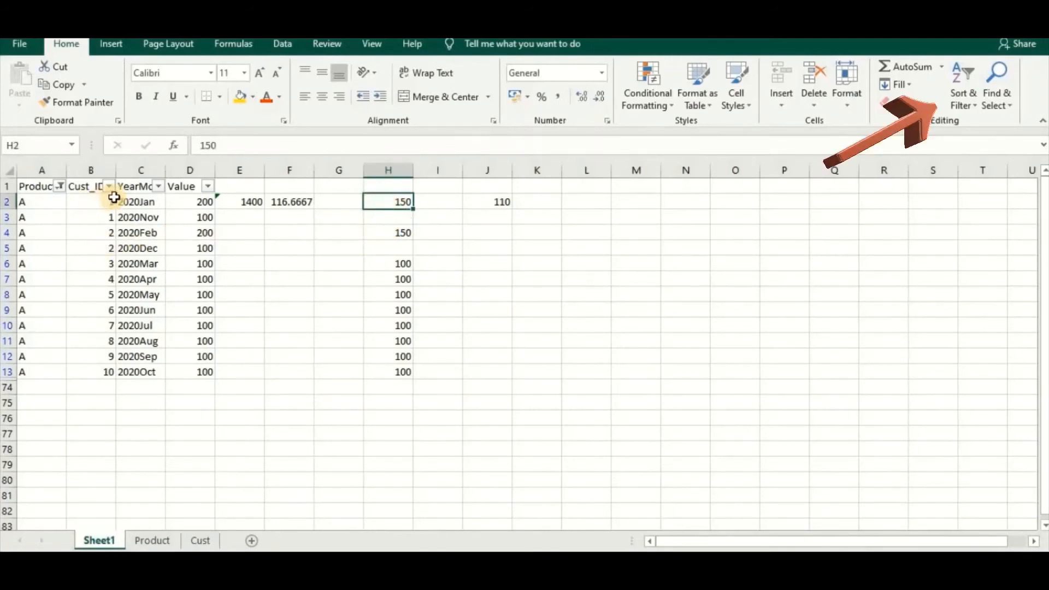
# Compare the Cust_ID, YearMonth and Value entries of customer 1 in rows 2 and 3 with the average in H2
pyautogui.moveTo(98, 201)
pyautogui.mouseDown()
pyautogui.moveTo(107, 249)
pyautogui.moveTo(108, 219)
pyautogui.mouseUp()
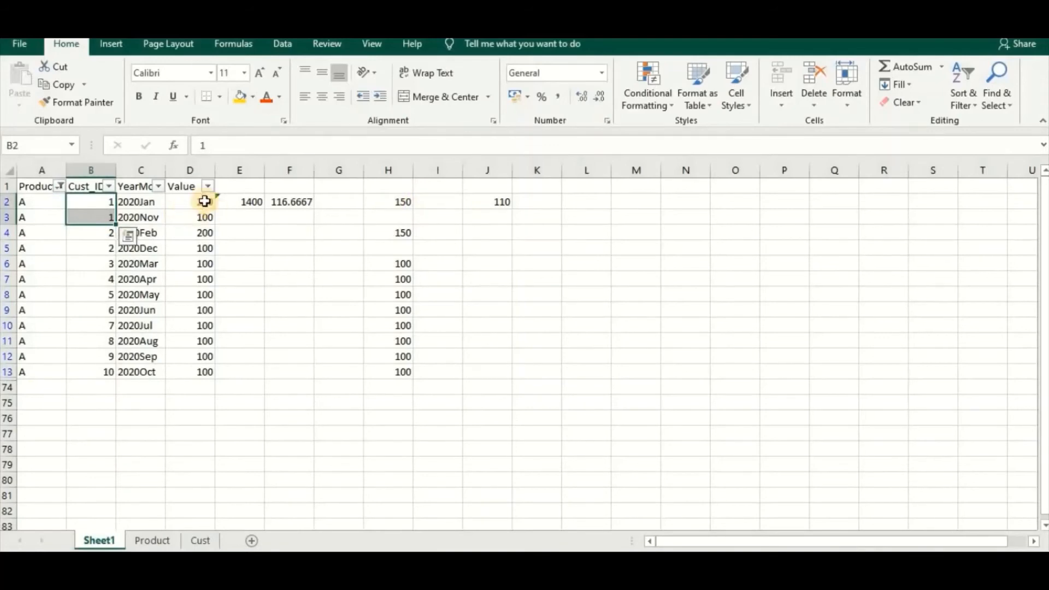
pyautogui.moveTo(201, 202); pyautogui.dragTo(204, 215)
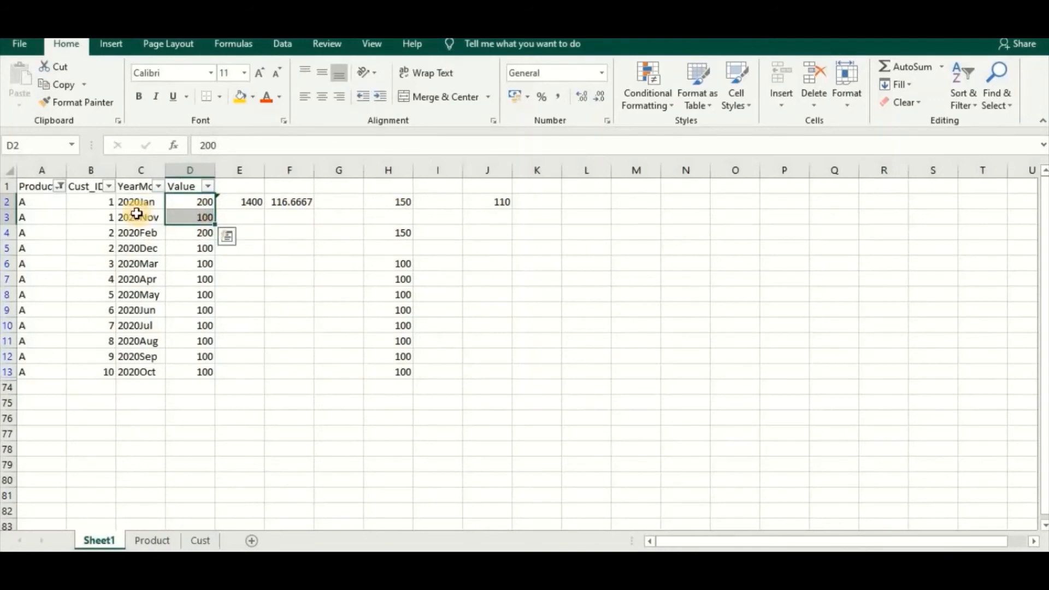
pyautogui.moveTo(139, 203); pyautogui.dragTo(199, 217)
pyautogui.click(404, 204)
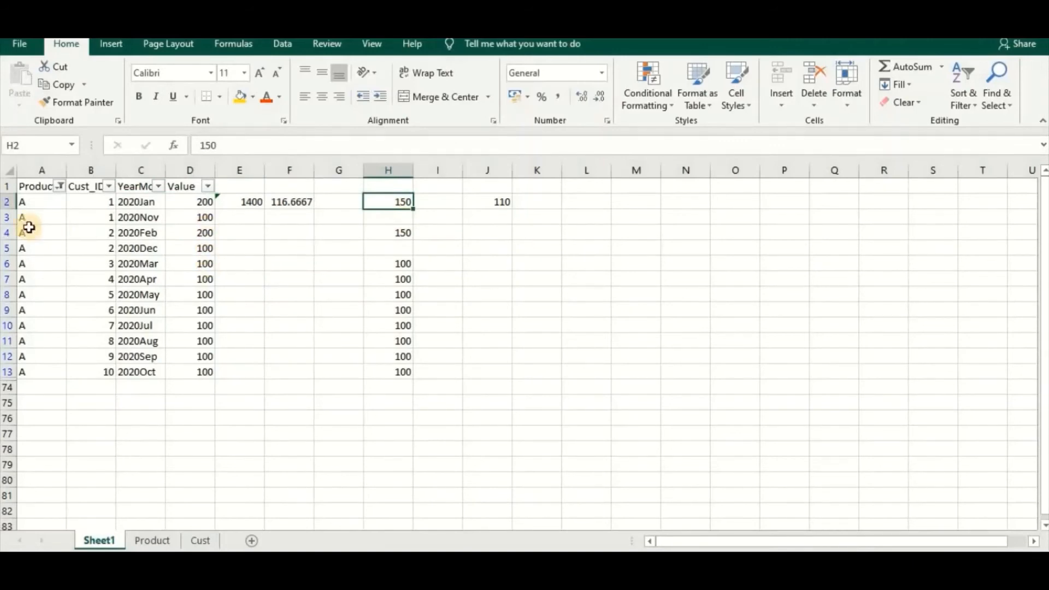
# Examine the two rows of customer 2 and the single rows of customers 3 to 10 against their averages in H6:H13
pyautogui.moveTo(137, 232); pyautogui.dragTo(138, 249)
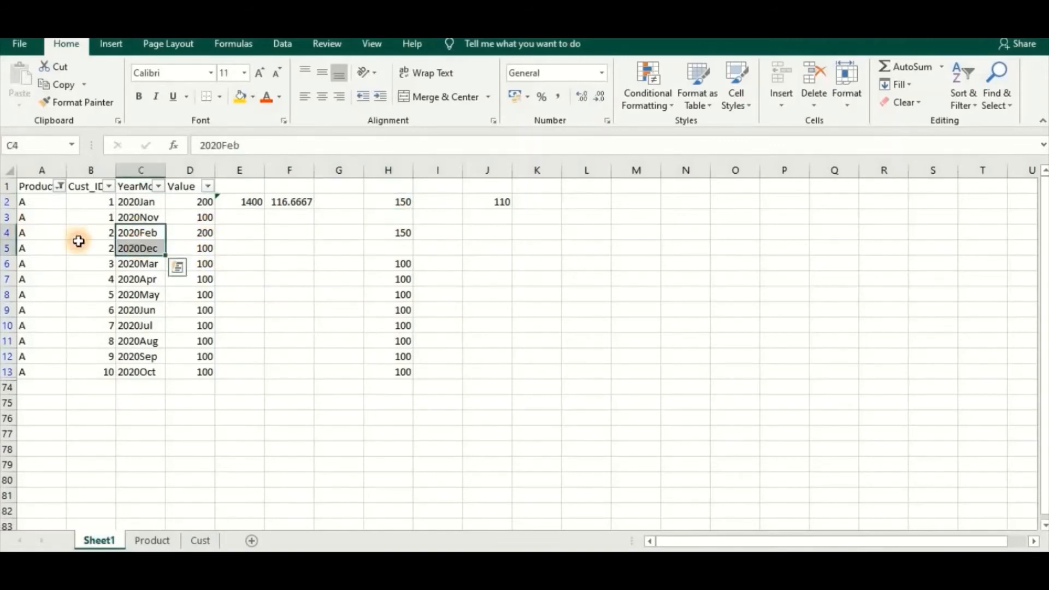
pyautogui.moveTo(77, 234); pyautogui.dragTo(88, 248)
pyautogui.moveTo(193, 234); pyautogui.dragTo(194, 247)
pyautogui.click(194, 264)
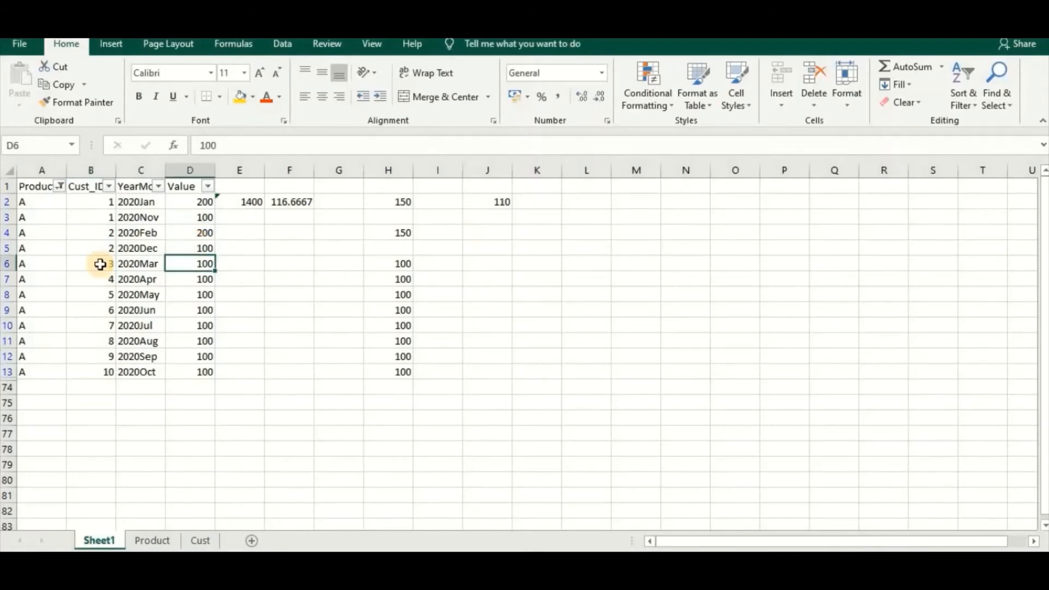
pyautogui.click(100, 279)
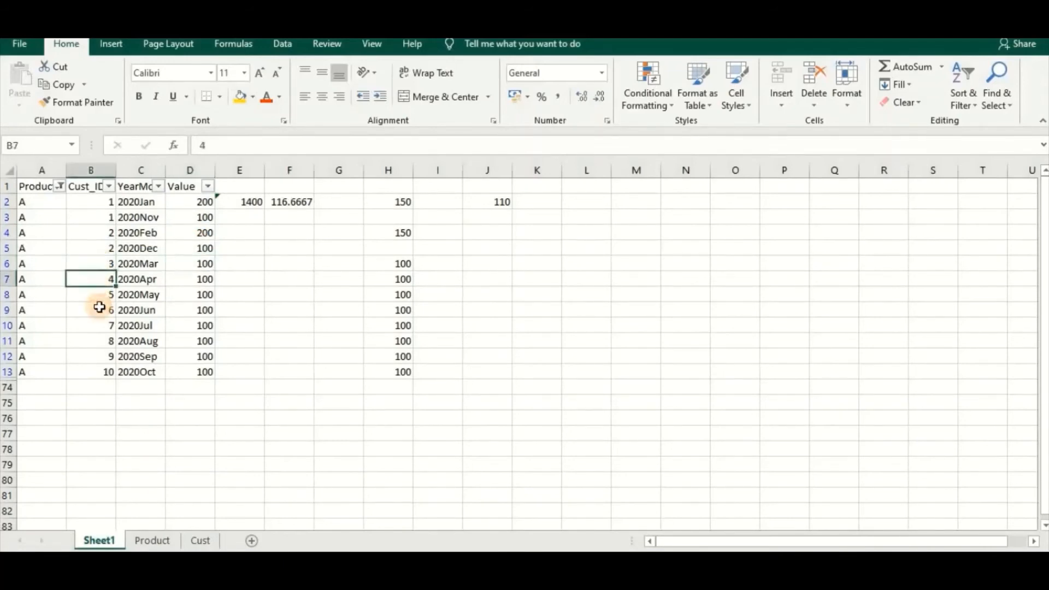
pyautogui.click(100, 310)
pyautogui.click(101, 371)
pyautogui.moveTo(386, 266); pyautogui.dragTo(385, 372)
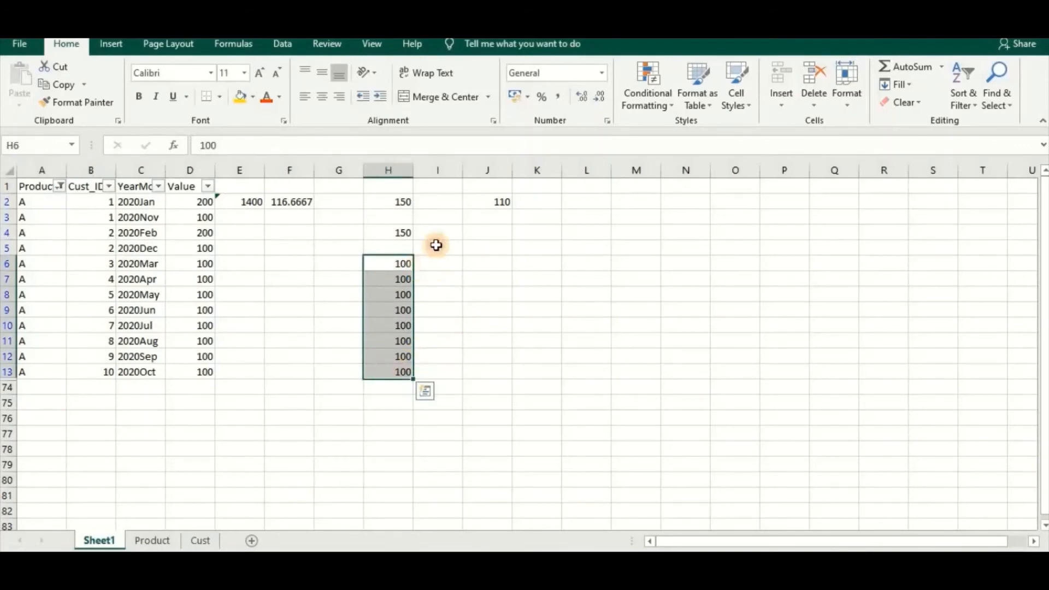
pyautogui.click(436, 263)
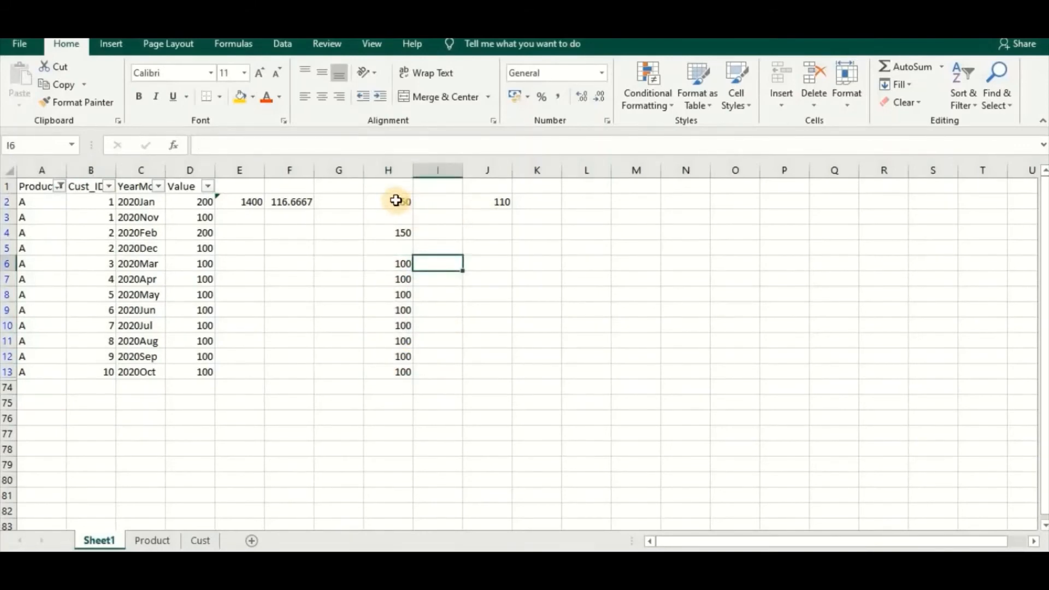
# Total the per-customer averages of column H in cell I2 with the formula =SUM(H2:H13)
pyautogui.click(389, 171)
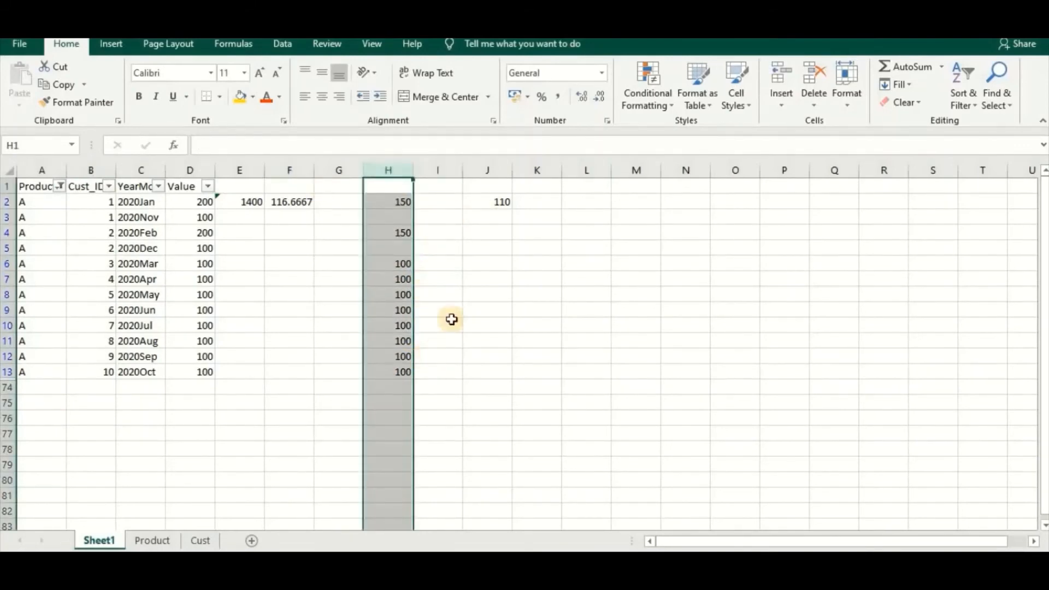
pyautogui.click(440, 204)
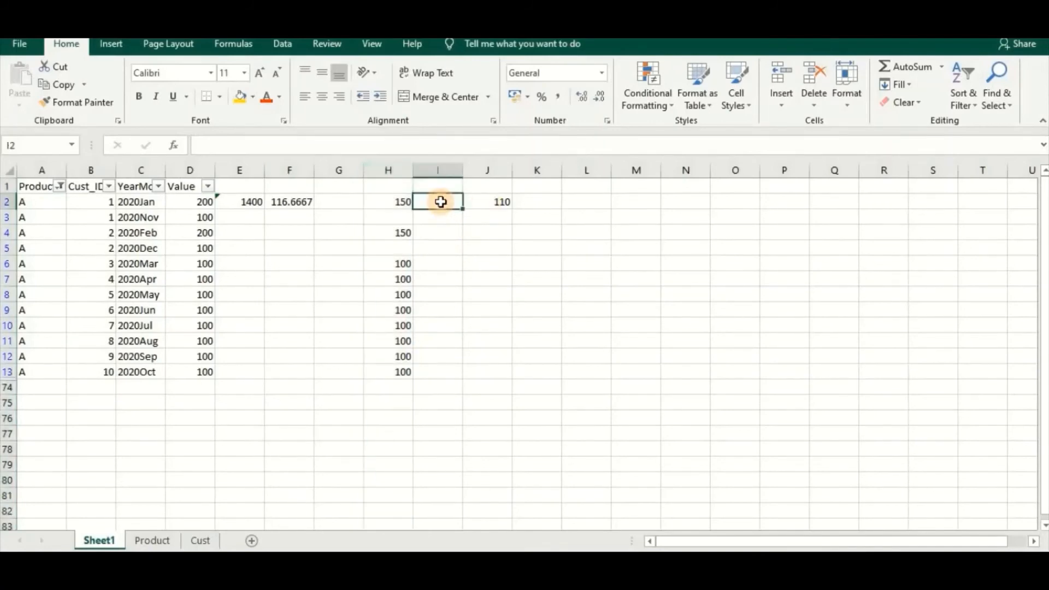
pyautogui.write('=sum')
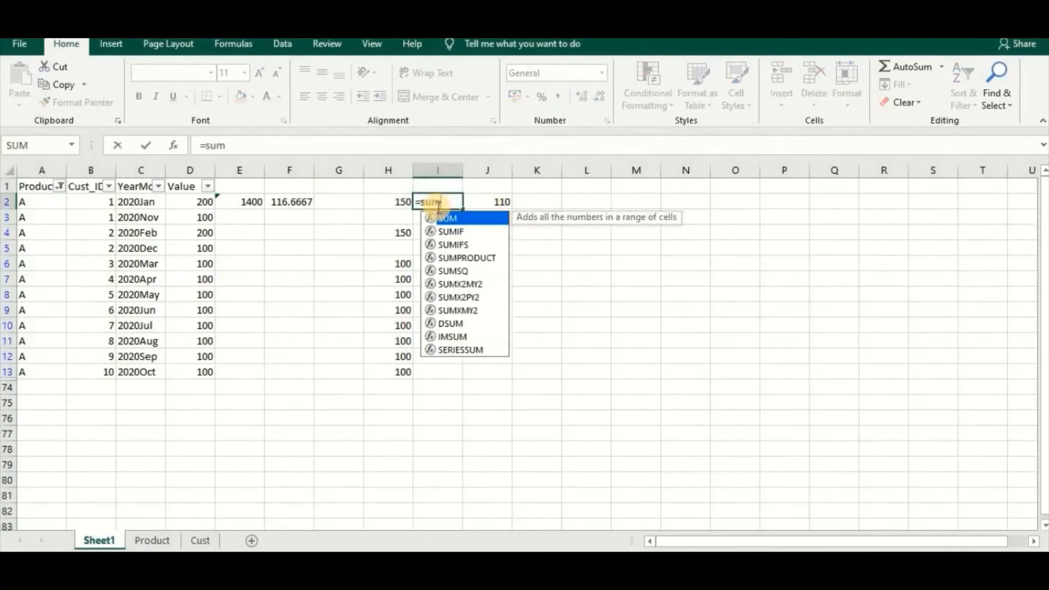
pyautogui.write('(')
pyautogui.moveTo(394, 202); pyautogui.dragTo(398, 368)
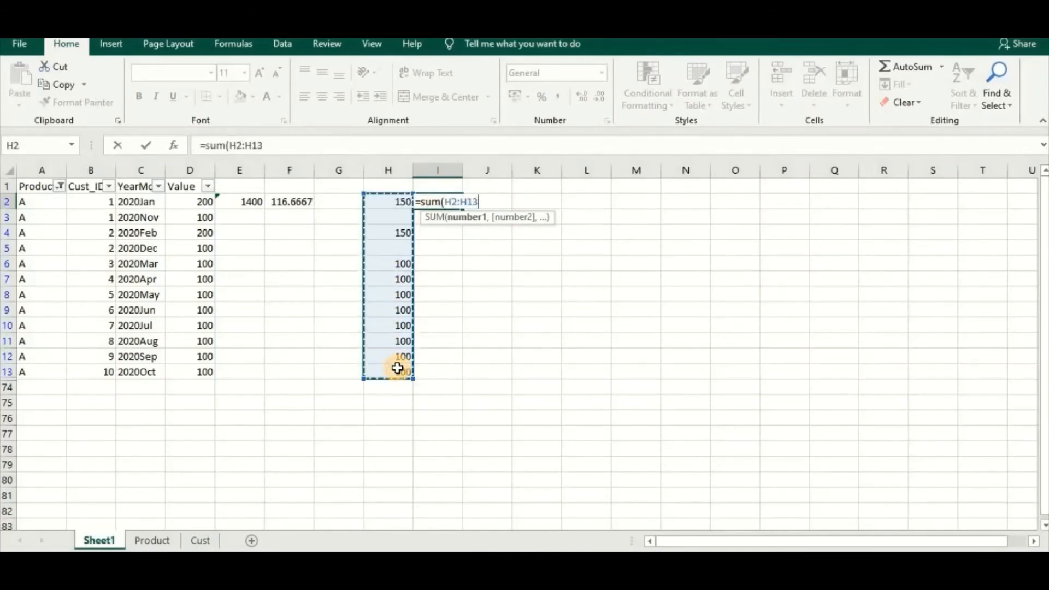
pyautogui.press('Return')
# Review the customer averages in H2, H4 and H6 together with their total in I2 and the resulting average in J2
pyautogui.moveTo(391, 200); pyautogui.dragTo(393, 216)
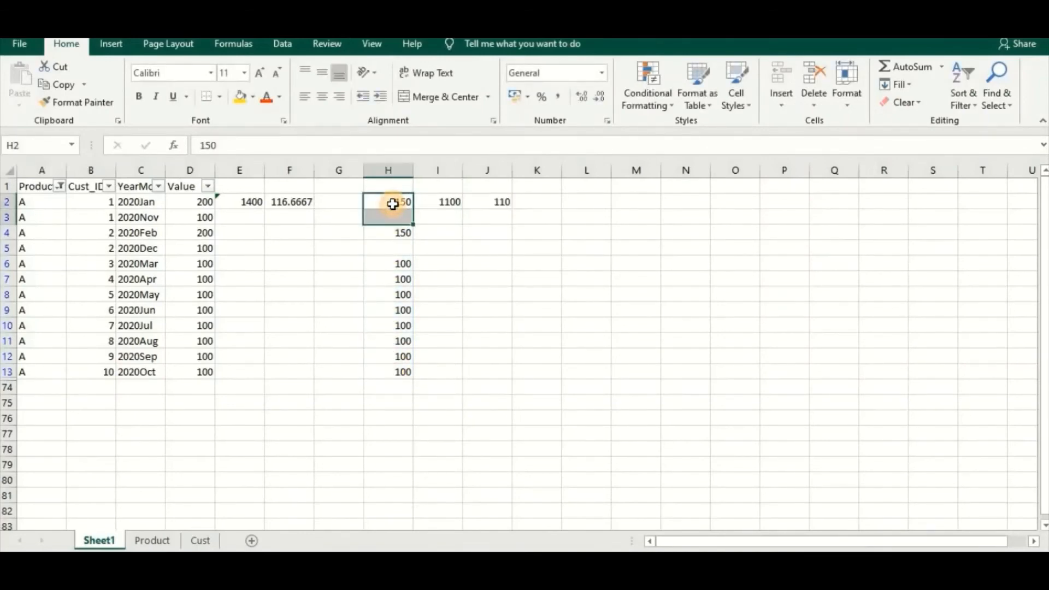
pyautogui.click(393, 203)
pyautogui.click(396, 235)
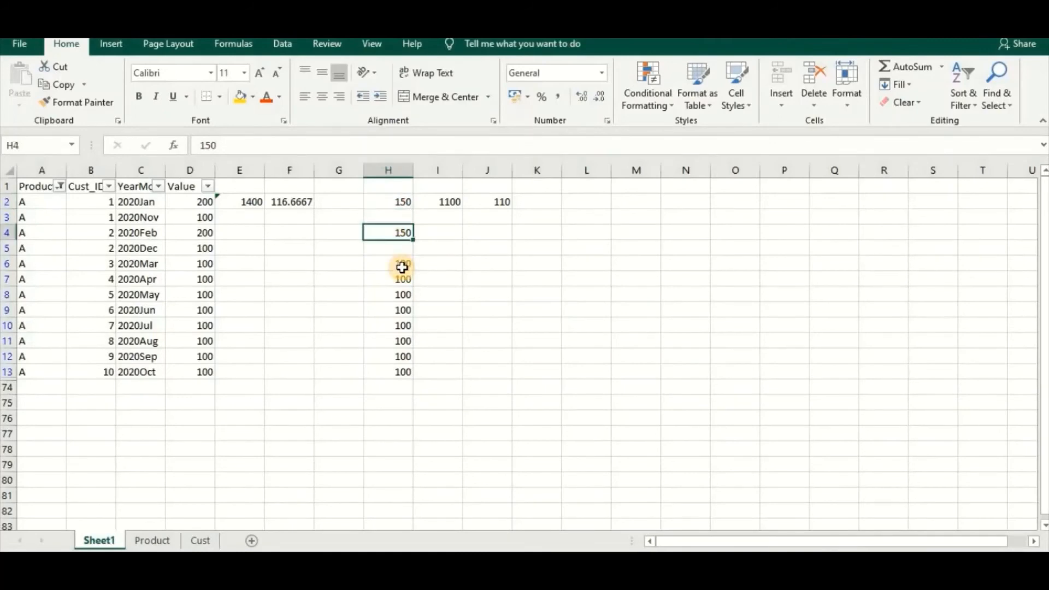
pyautogui.click(400, 204)
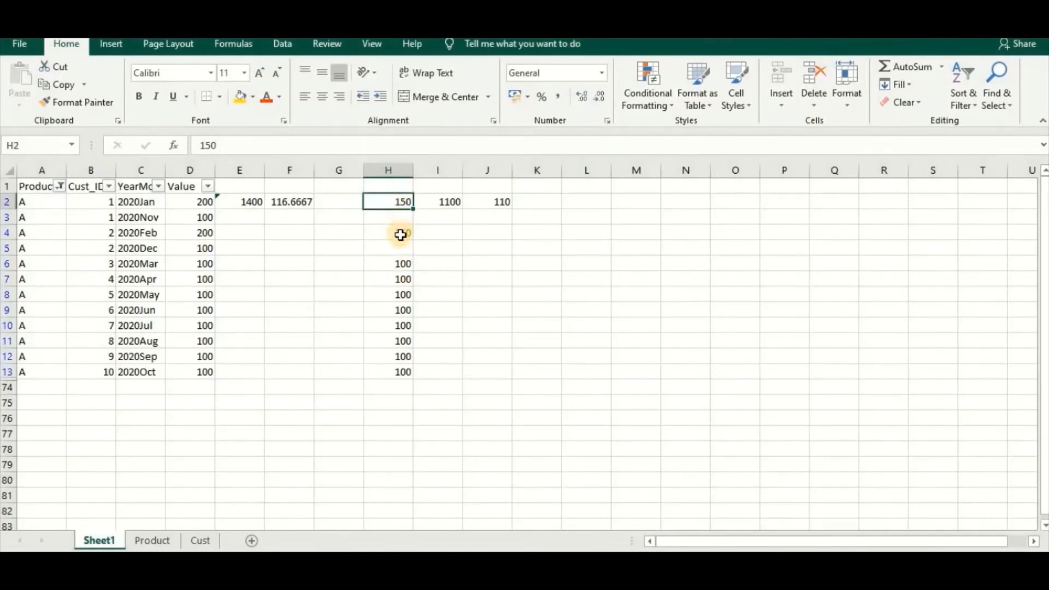
pyautogui.click(403, 233)
pyautogui.click(402, 266)
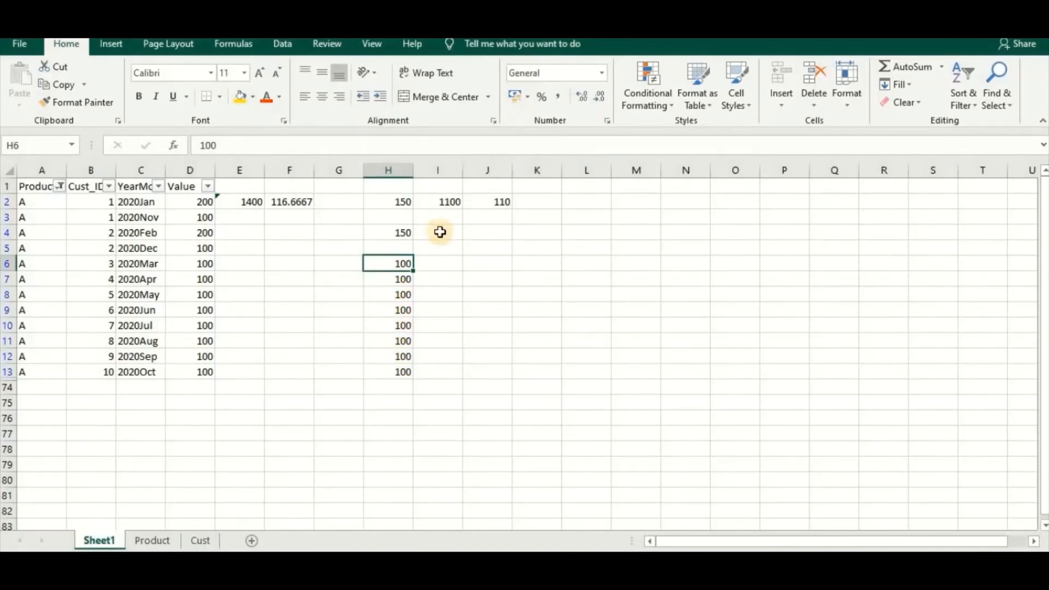
pyautogui.click(445, 203)
pyautogui.click(479, 202)
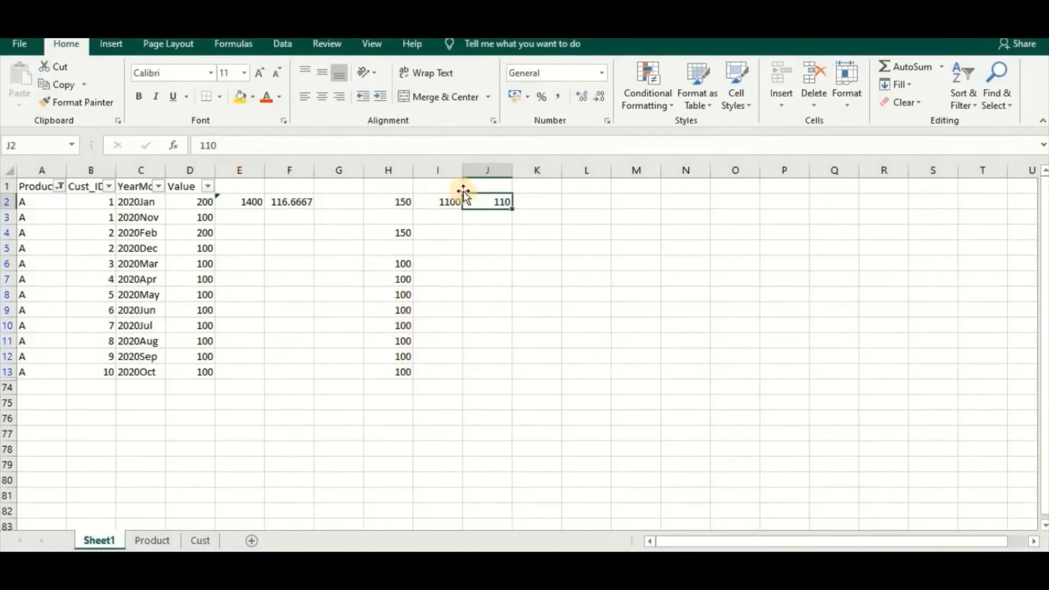
pyautogui.click(450, 202)
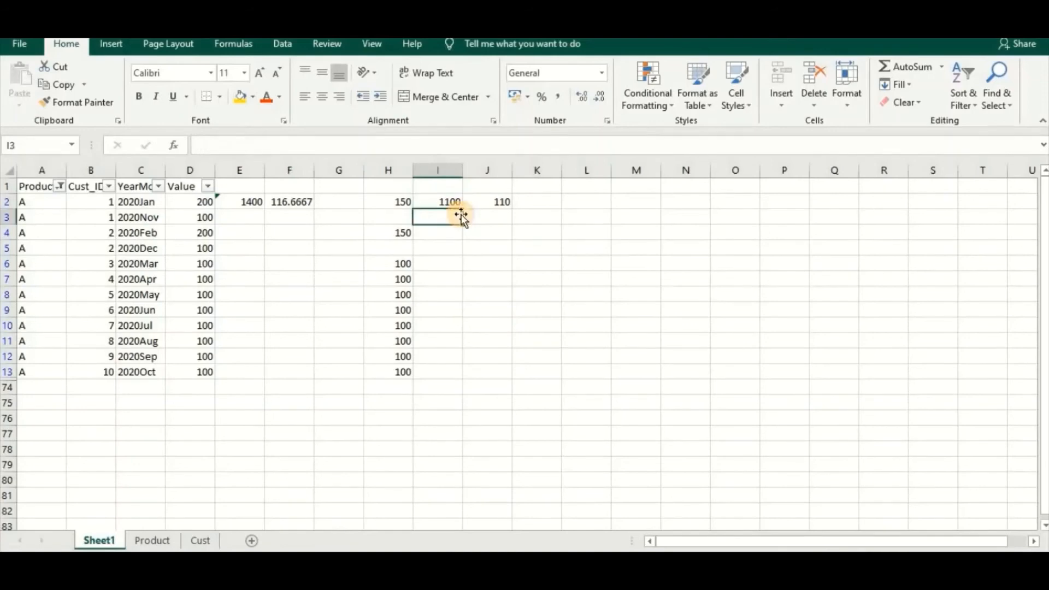
pyautogui.click(495, 204)
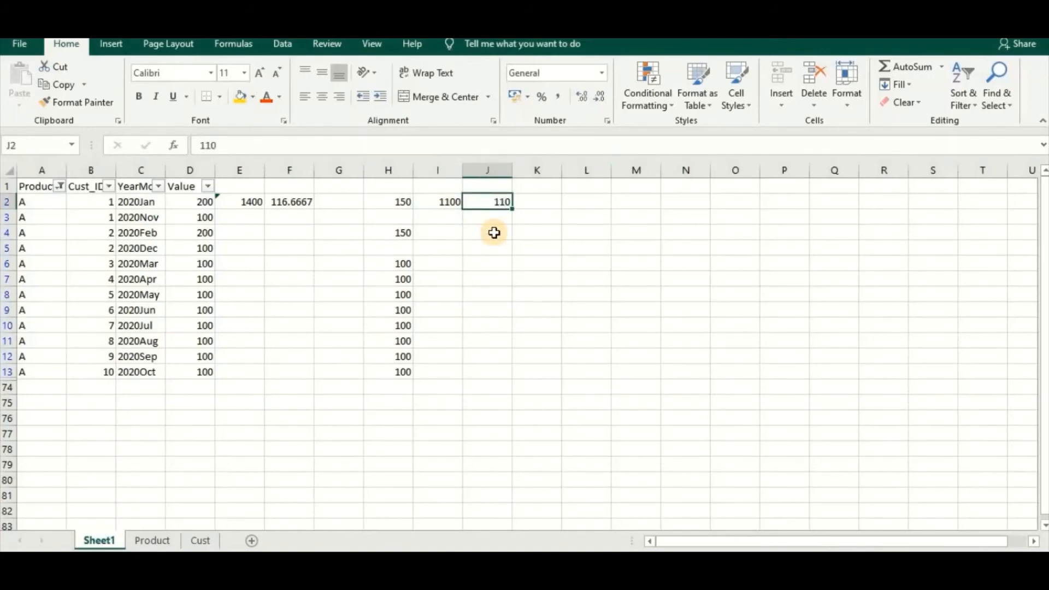
pyautogui.click(444, 215)
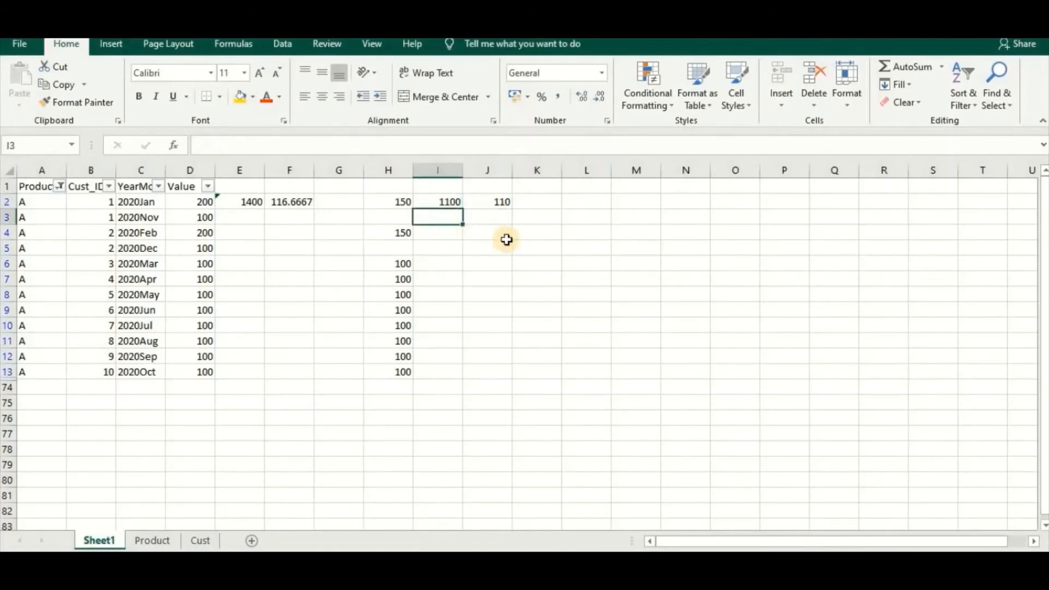
pyautogui.click(487, 203)
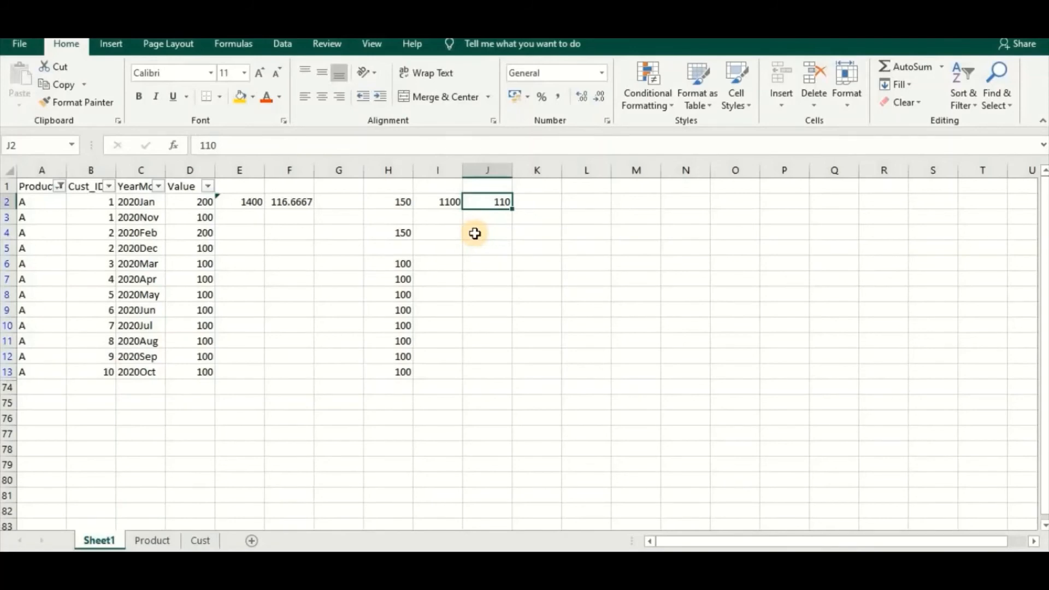
# Switch back to Qlik Sense, put the sheet in edit mode and enter the expression sum(Value) for a new table column
pyautogui.hotkey('alt', 'Tab')
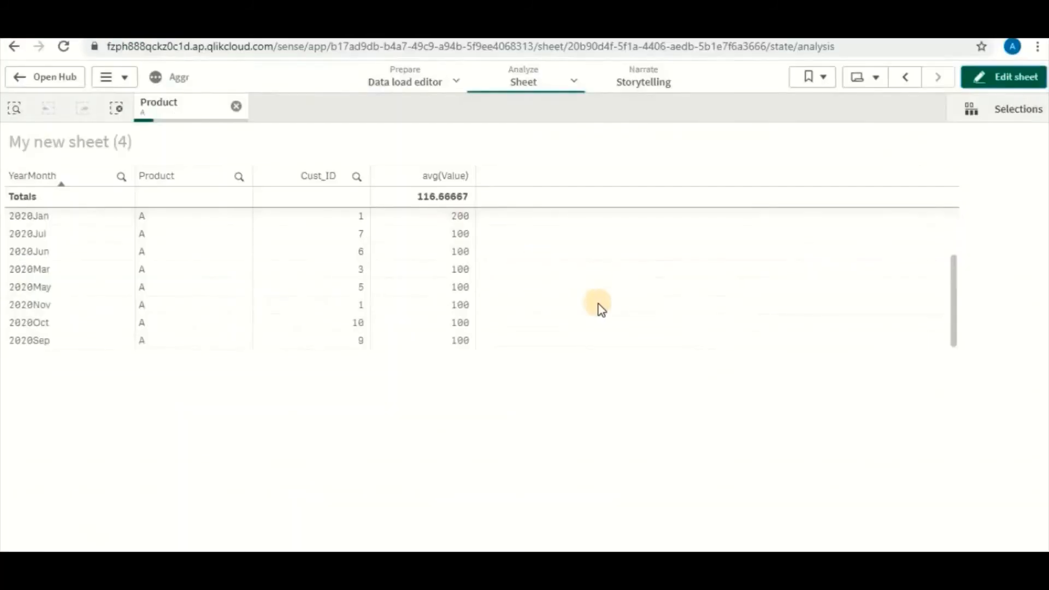
pyautogui.click(1015, 77)
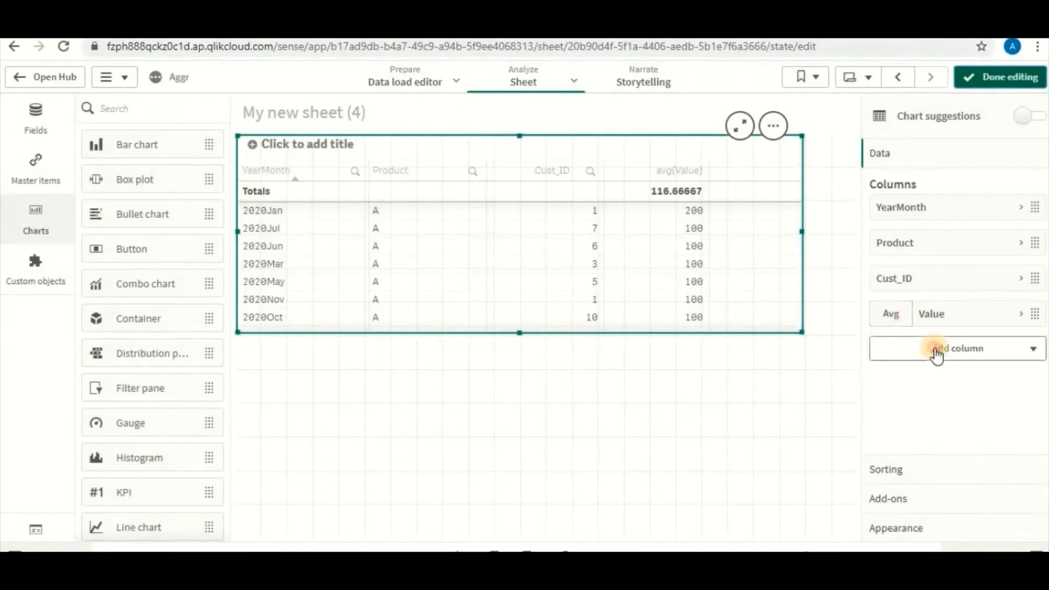
pyautogui.click(937, 354)
pyautogui.click(941, 390)
pyautogui.write('sum(')
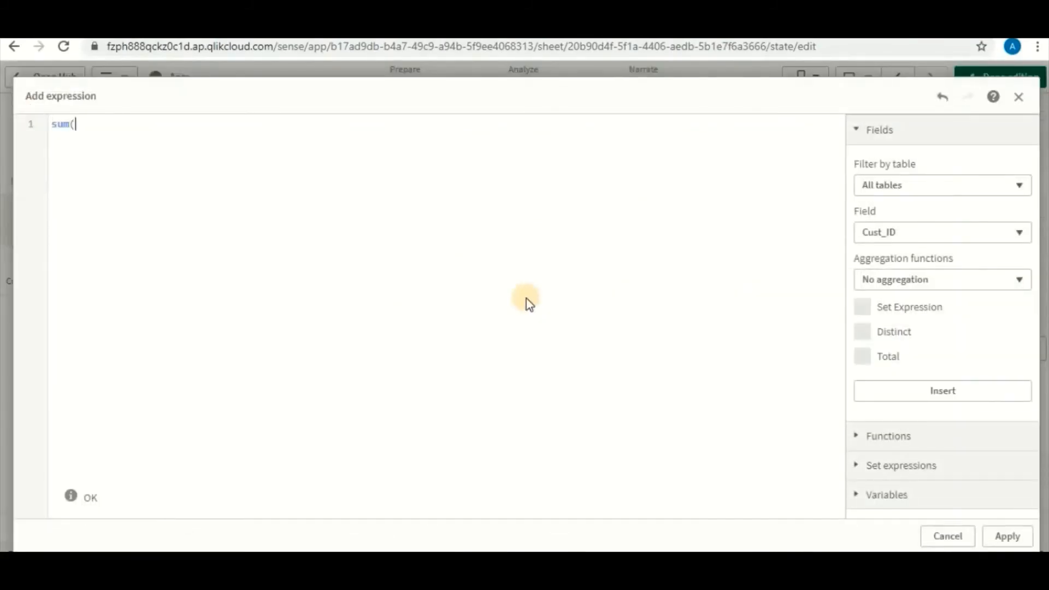
pyautogui.write(')')
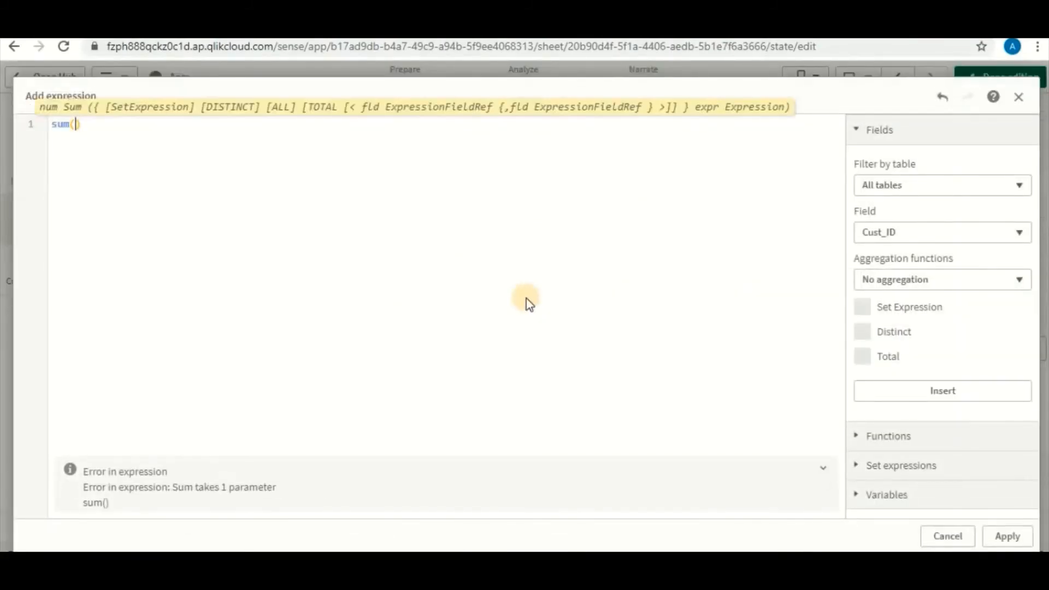
pyautogui.write('Value')
# Wrap the sum(Value) expression in an aggregation by customer so it reads aggr(sum(Value),Cust_ID)
pyautogui.press('Left')
pyautogui.press('Left')
pyautogui.press('Left')
pyautogui.press('Left')
pyautogui.press('Left')
pyautogui.press('Left')
pyautogui.press('Left')
pyautogui.press('Left')
pyautogui.press('Left')
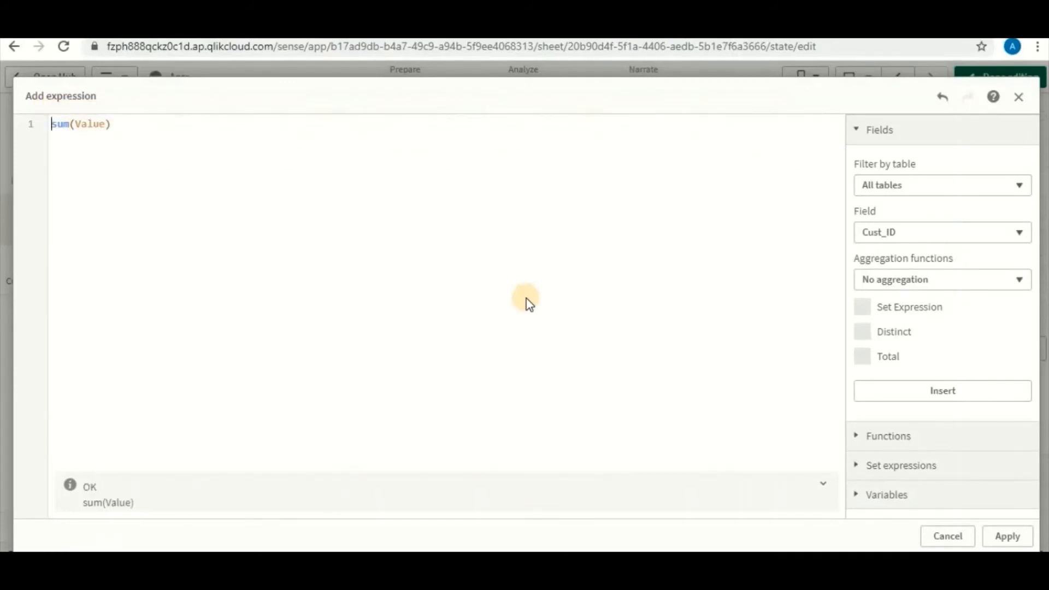
pyautogui.write('aggr(')
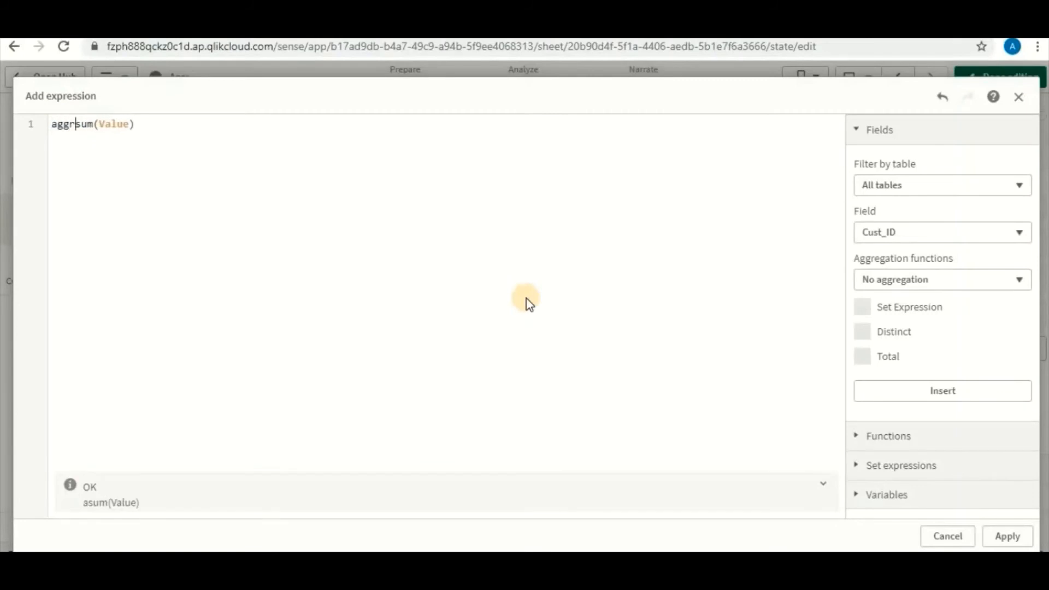
pyautogui.press('Right')
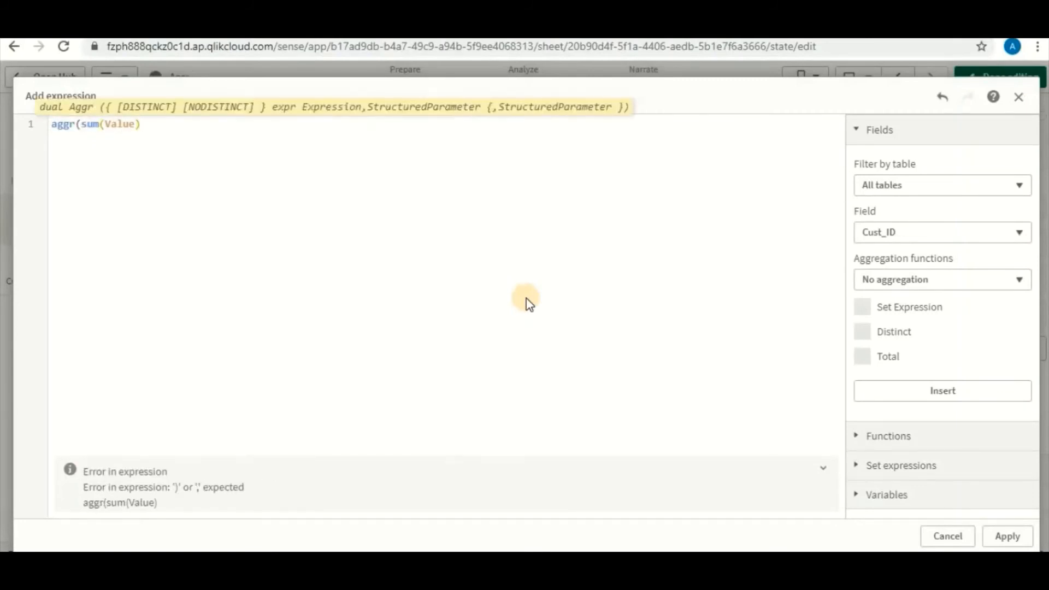
pyautogui.write(',Cus')
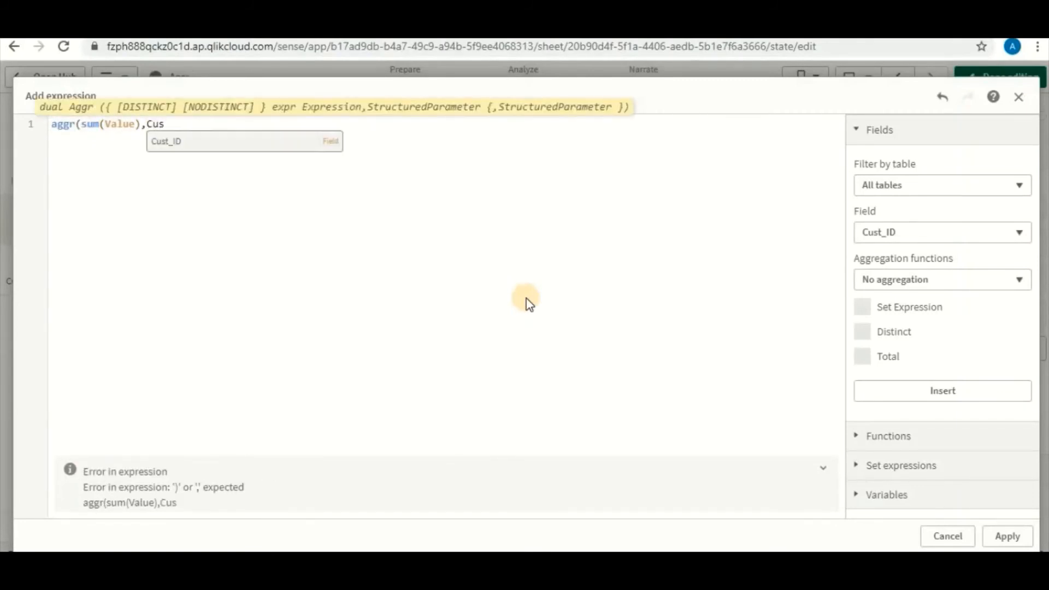
pyautogui.write('t_ID)')
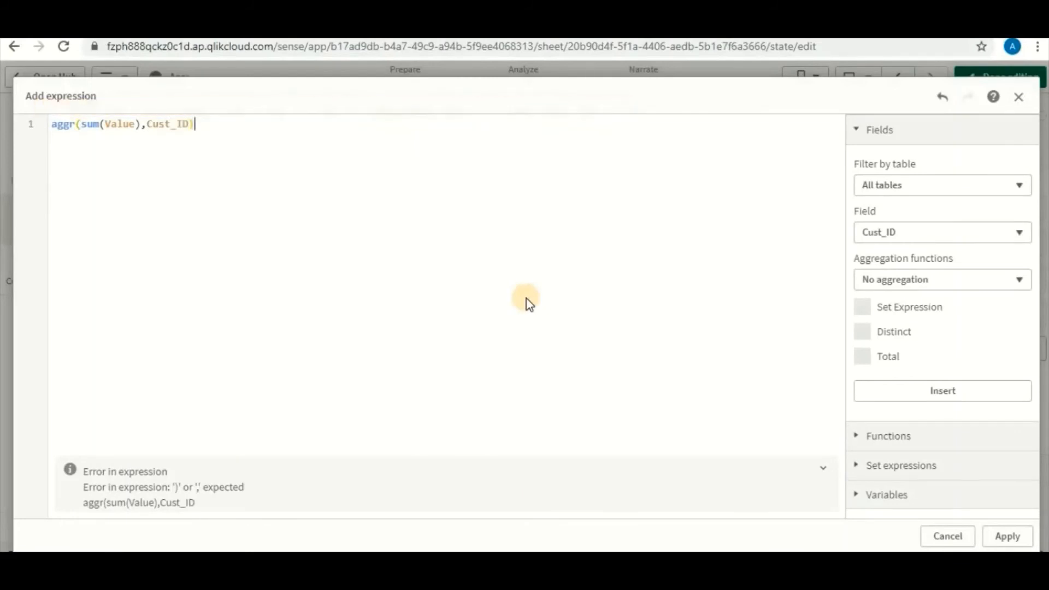
# Enclose the aggr expression in an average, avg(aggr(sum(Value),Cust_ID)), and apply it as the new table column
pyautogui.press('Left')
pyautogui.press('Left')
pyautogui.press('Left')
pyautogui.press('Left')
pyautogui.press('Left')
pyautogui.press('Left')
pyautogui.press('Left')
pyautogui.press('Left')
pyautogui.press('Left')
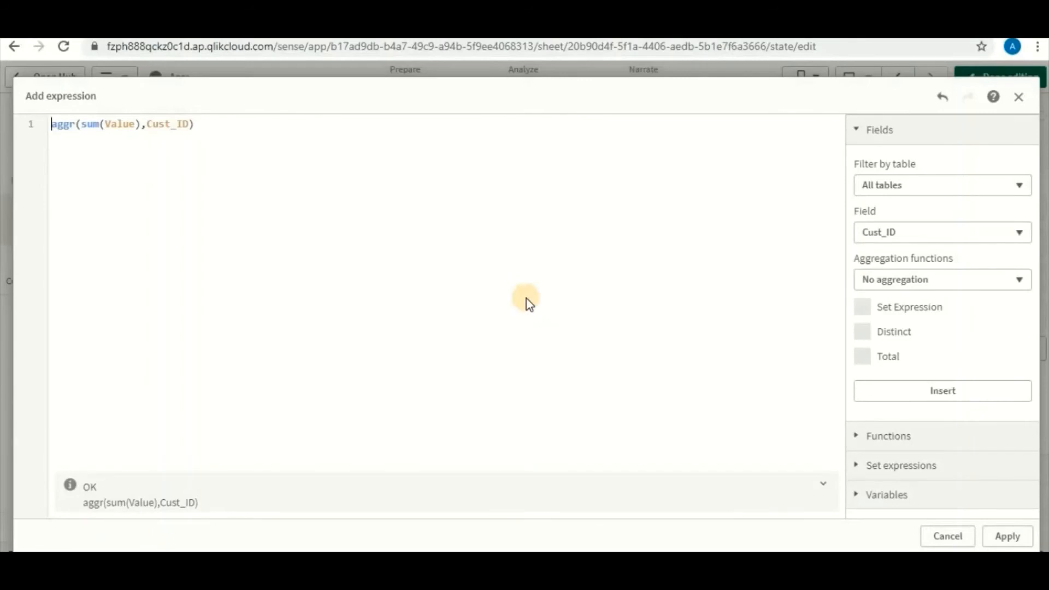
pyautogui.write('avg9')
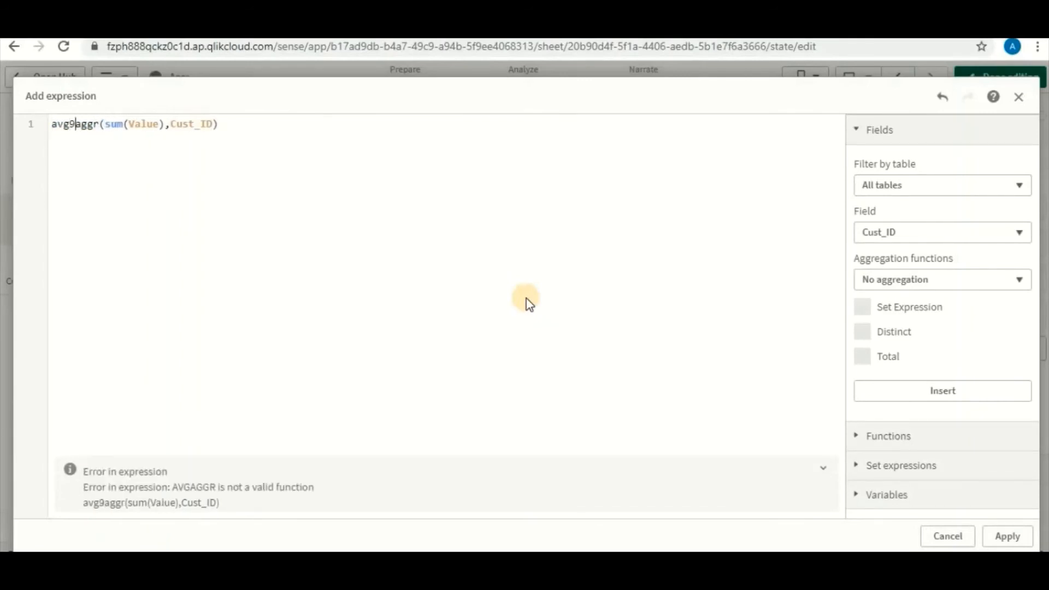
pyautogui.press('BackSpace')
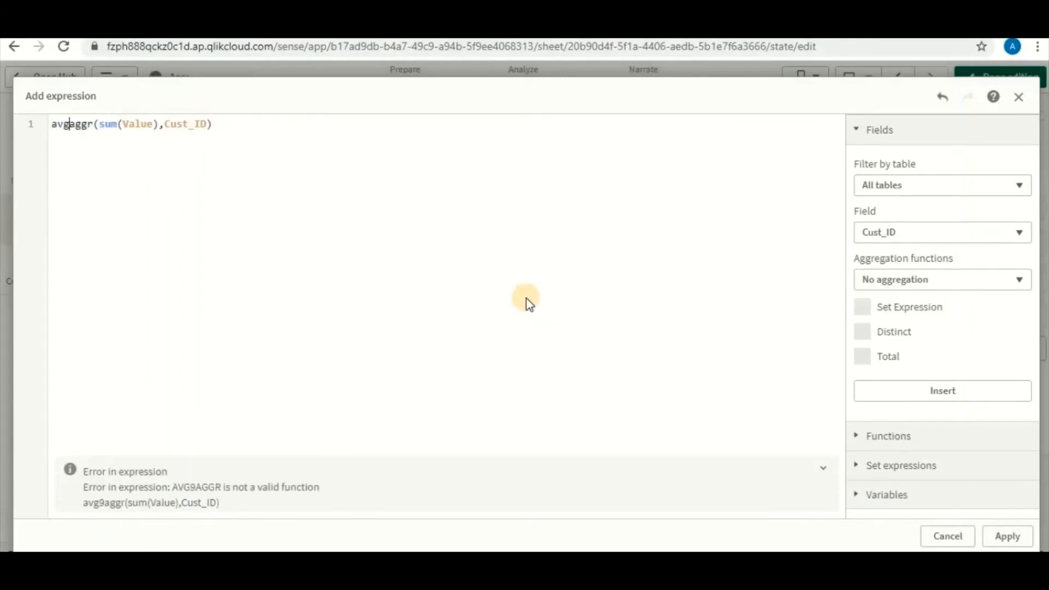
pyautogui.write('(')
pyautogui.click(579, 267)
pyautogui.write(')')
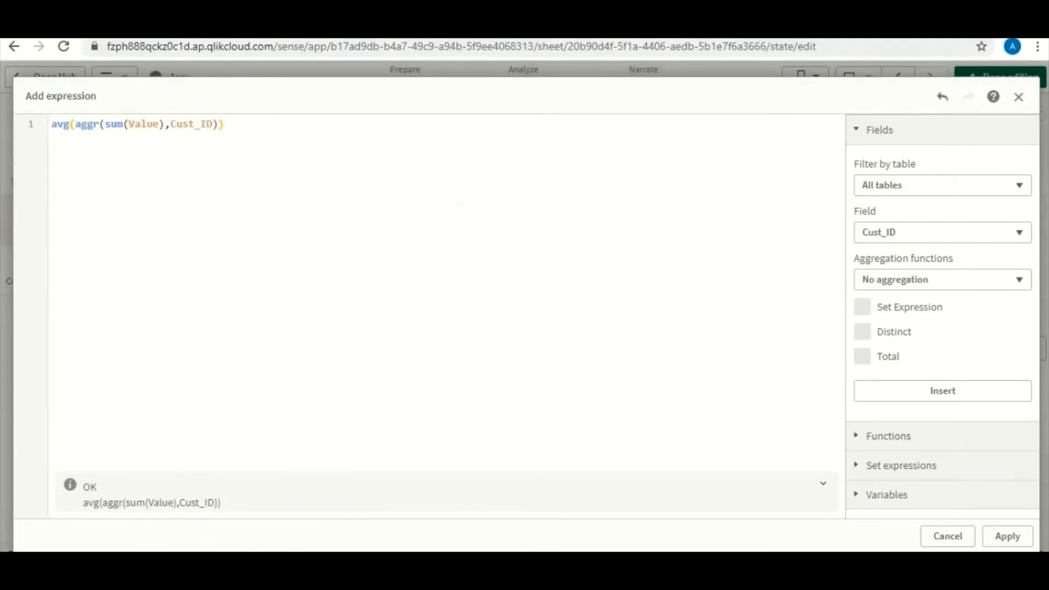
pyautogui.click(1007, 536)
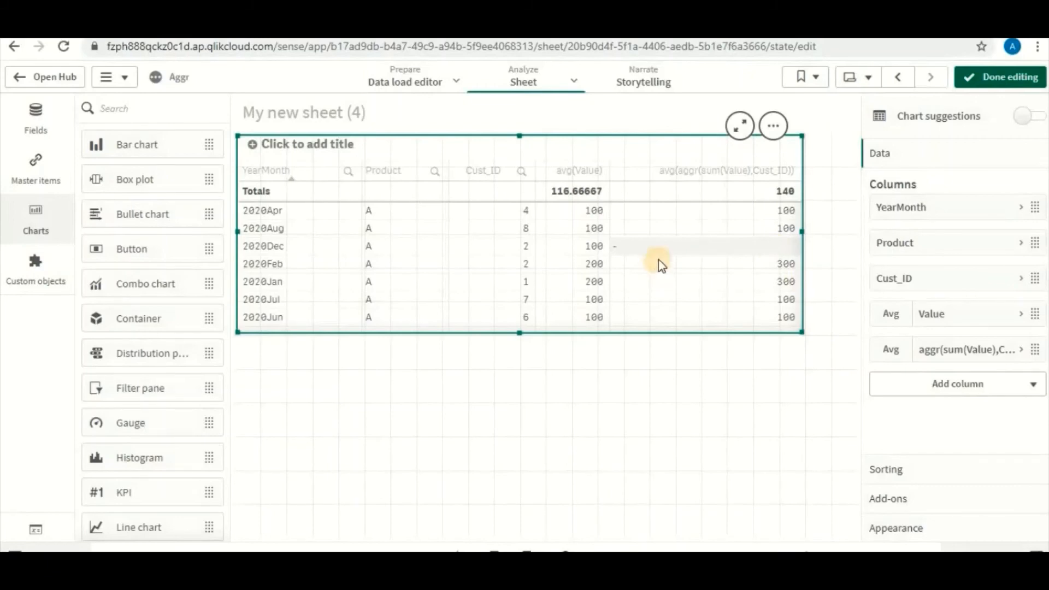
# Change the inner function of the new column's expression from sum to avg, giving avg(aggr(avg(Value),Cust_ID)), and apply it
pyautogui.click(1016, 361)
pyautogui.click(1018, 402)
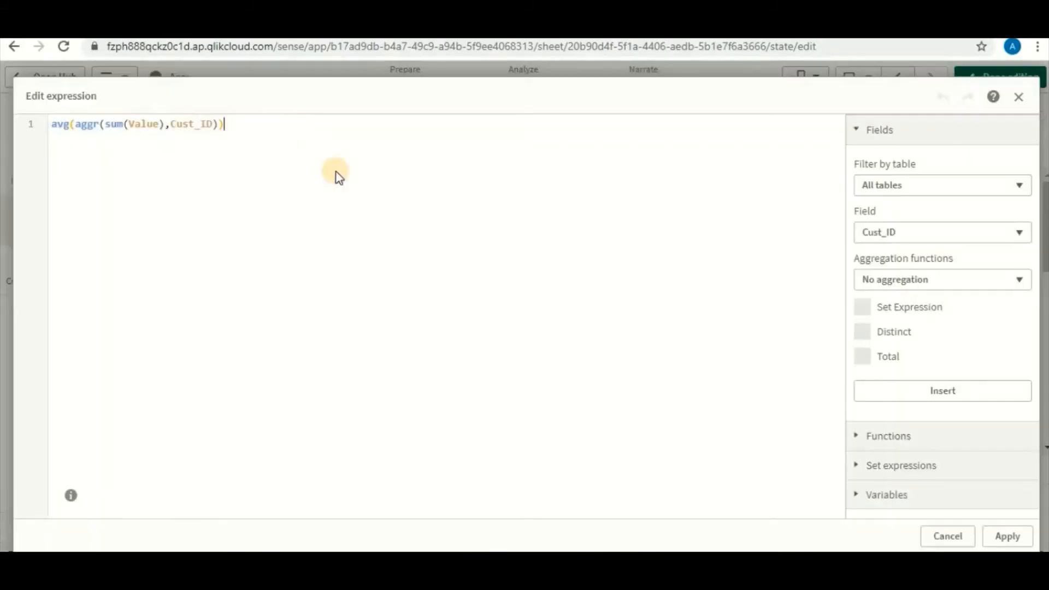
pyautogui.doubleClick(113, 123)
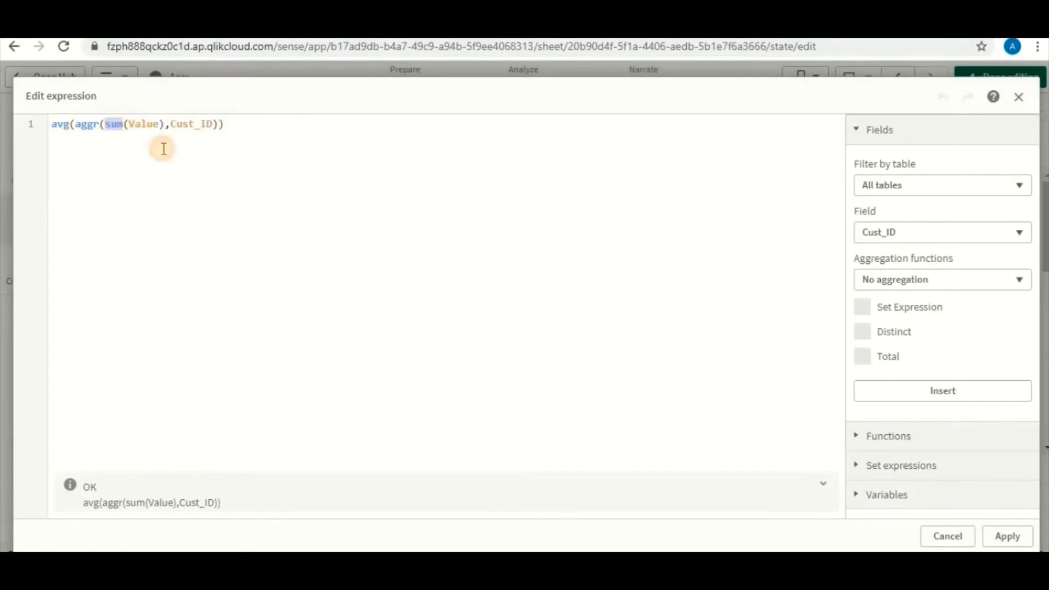
pyautogui.write('avg')
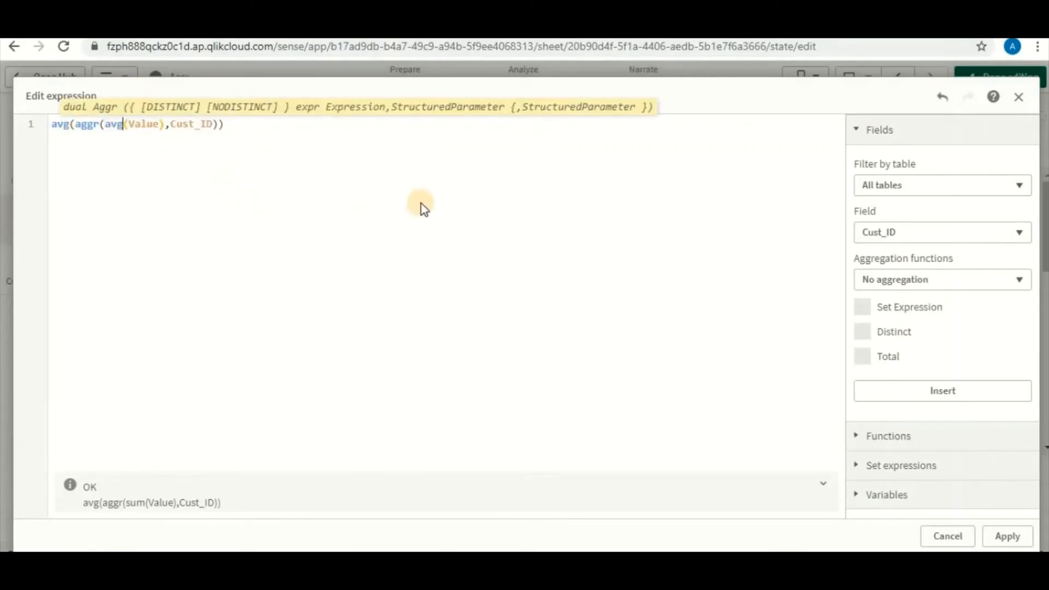
pyautogui.click(1005, 536)
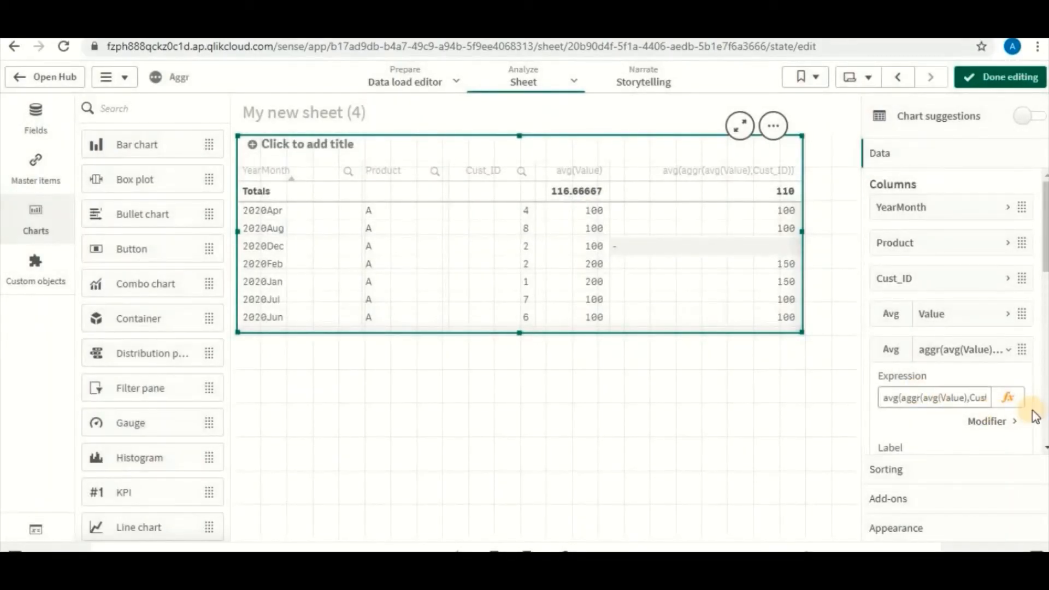
# Review the Cust_ID grouping in the aggr column's expression, and extend the table's height to show the months down to 2020Sep
pyautogui.click(1008, 398)
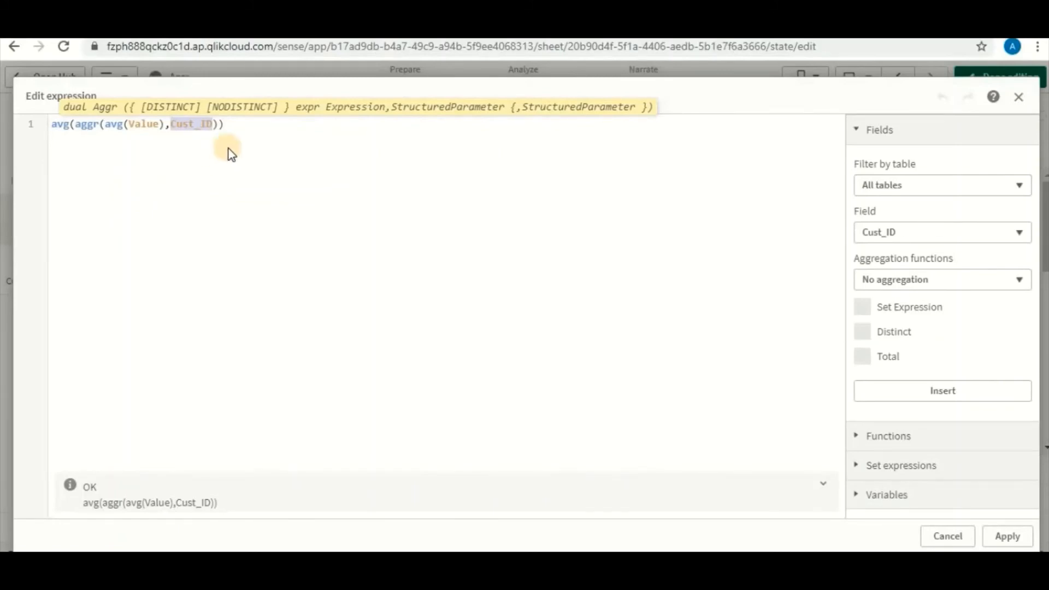
pyautogui.click(1007, 535)
pyautogui.click(1003, 528)
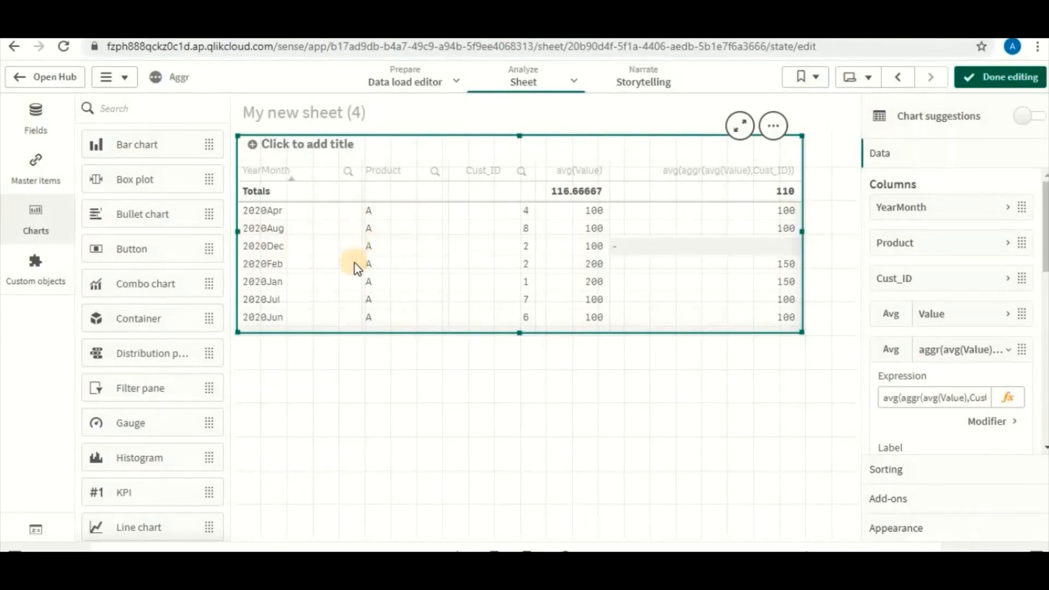
pyautogui.moveTo(514, 330); pyautogui.dragTo(524, 464)
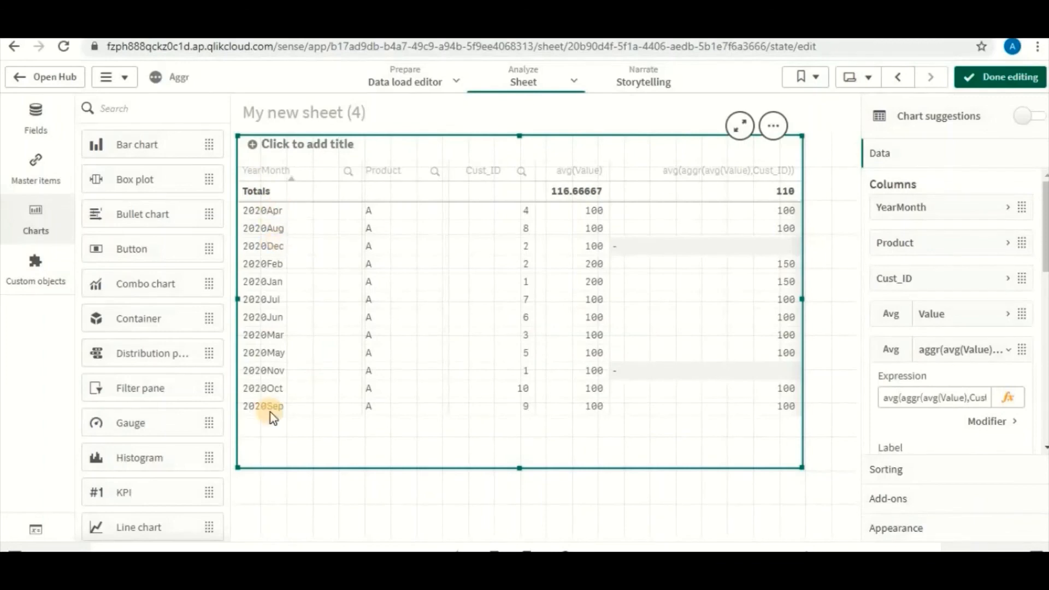